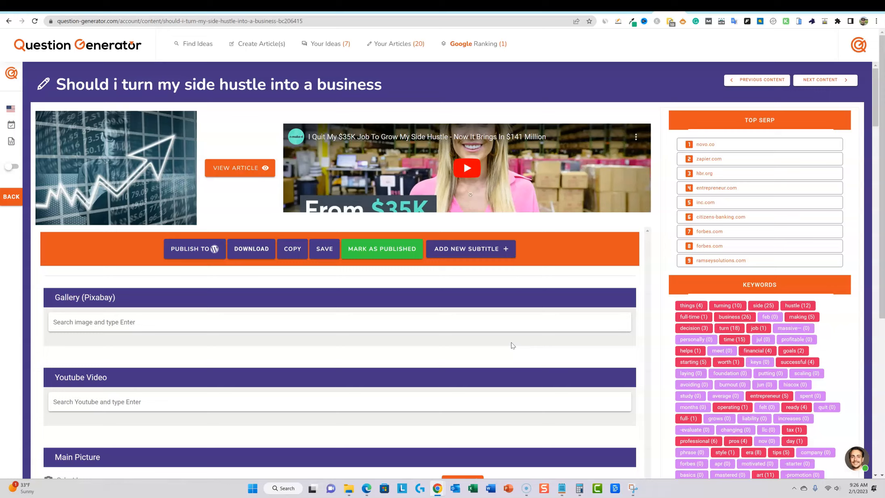
Step: Open the top-ranked novo.co article and examine its headings for subtitle ideas, highlighting "Should you turn your side hustle into a full-time business?"
left_click(455, 250)
left_click(706, 144)
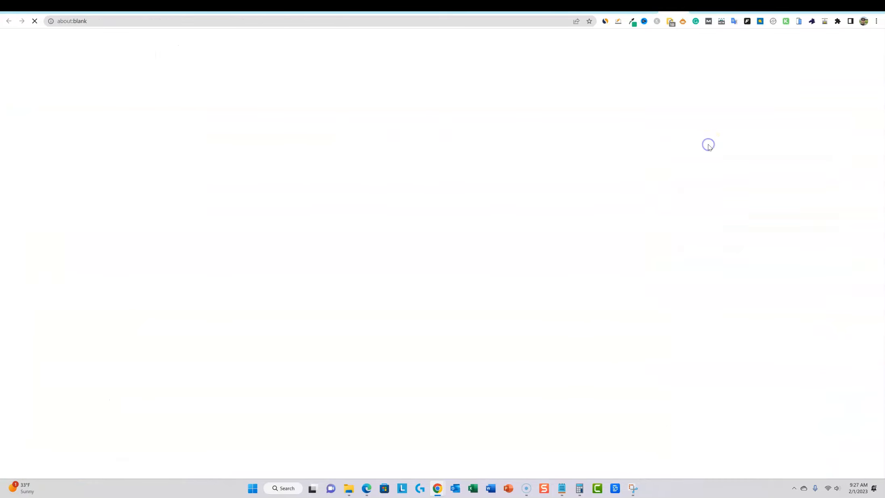
scroll(393, 422, "down", 2)
scroll(393, 421, "up", 2)
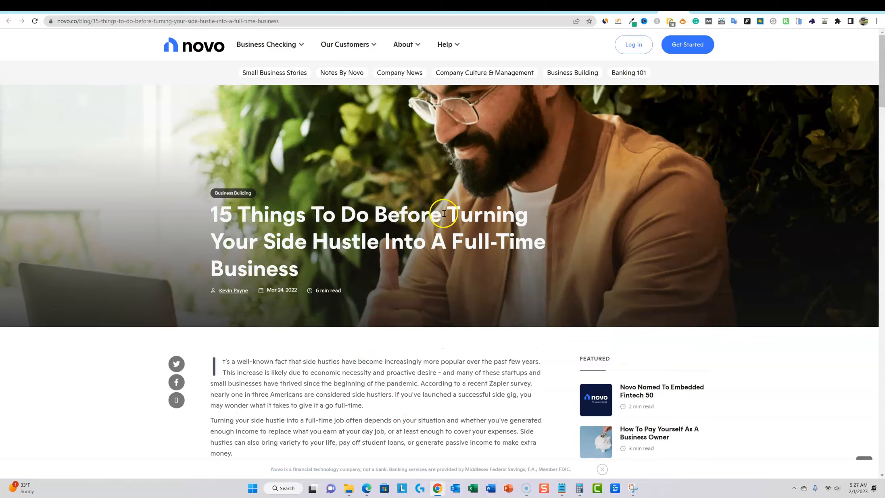
scroll(393, 343, "down", 15)
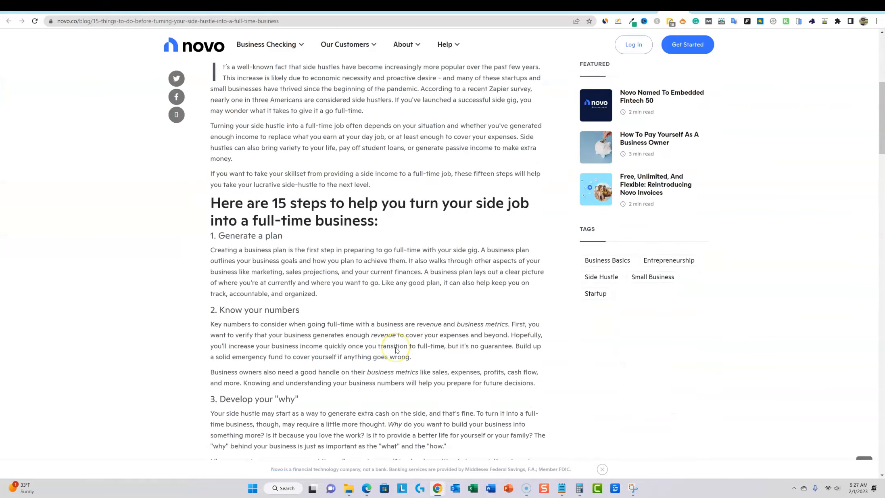
scroll(396, 347, "down", 20)
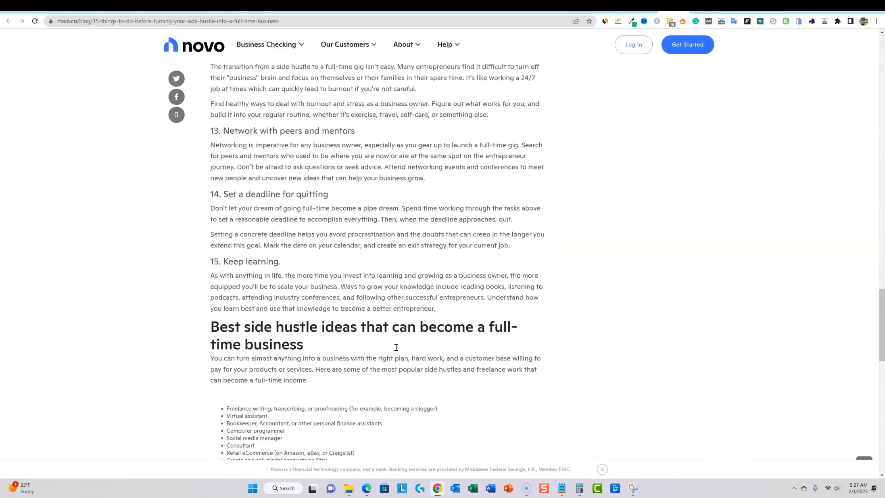
scroll(396, 349, "down", 3)
scroll(387, 339, "up", 9)
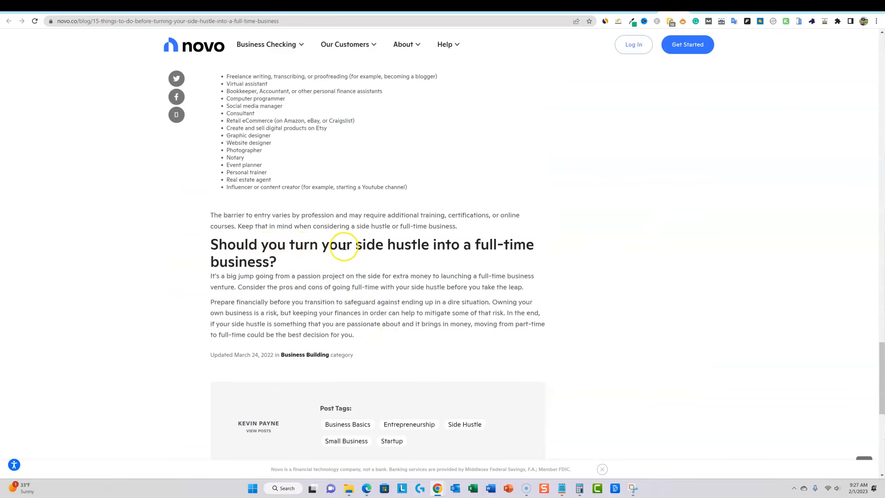
left_click_drag(278, 263, 195, 246)
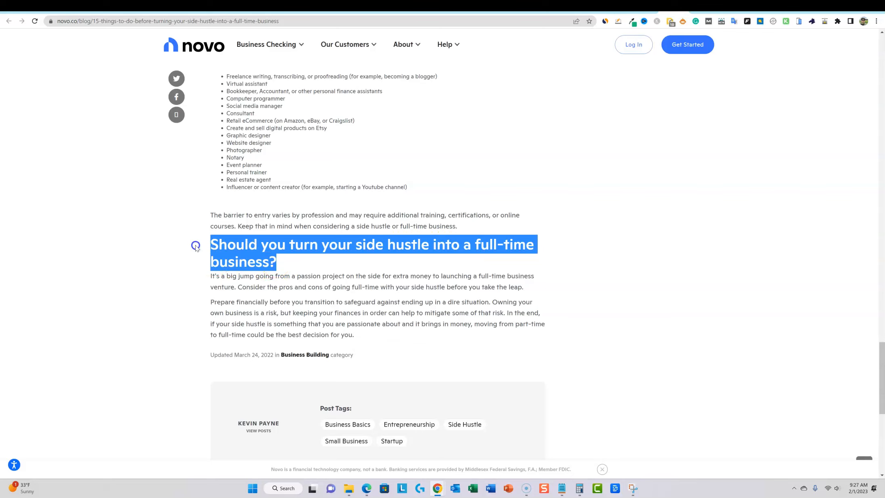
scroll(347, 284, "up", 5)
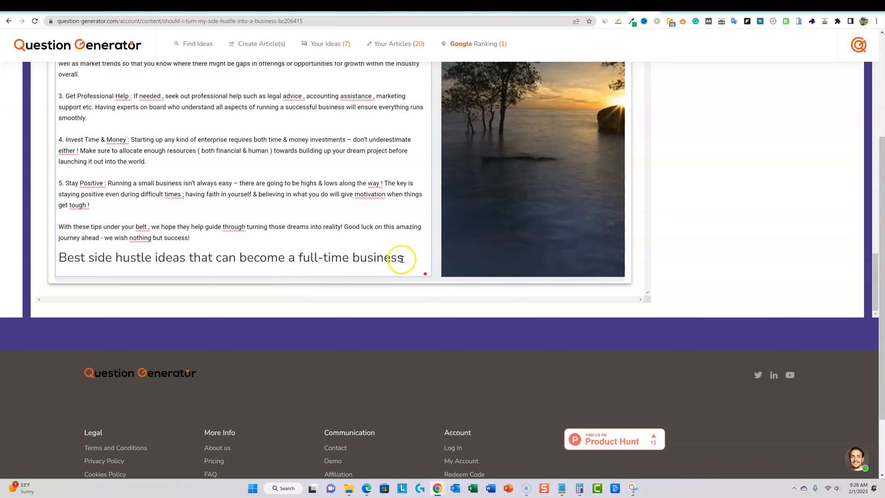
Step: Copy the closing line "Best side hustle ideas that can become a full-time business" and regenerate the "Turning Dreams into Reality" subtitle content with AI
left_click_drag(405, 257, 60, 261)
key("ctrl+c")
scroll(316, 168, "up", 6)
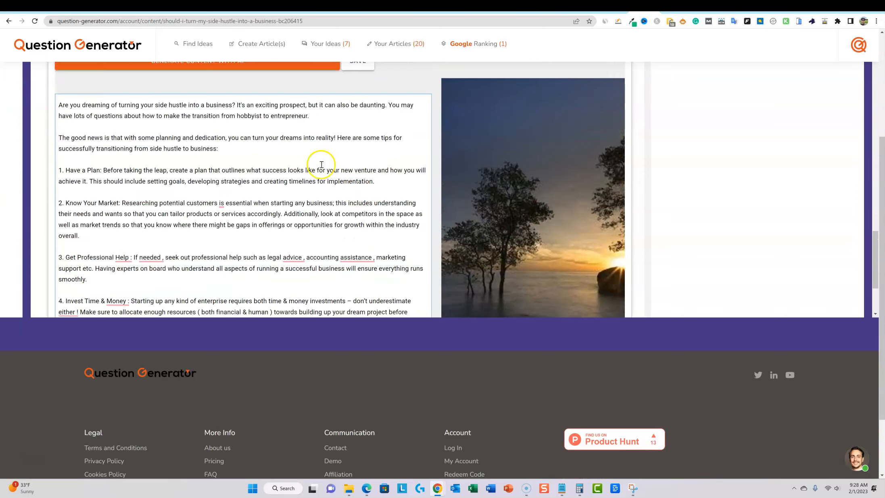
left_click(216, 143)
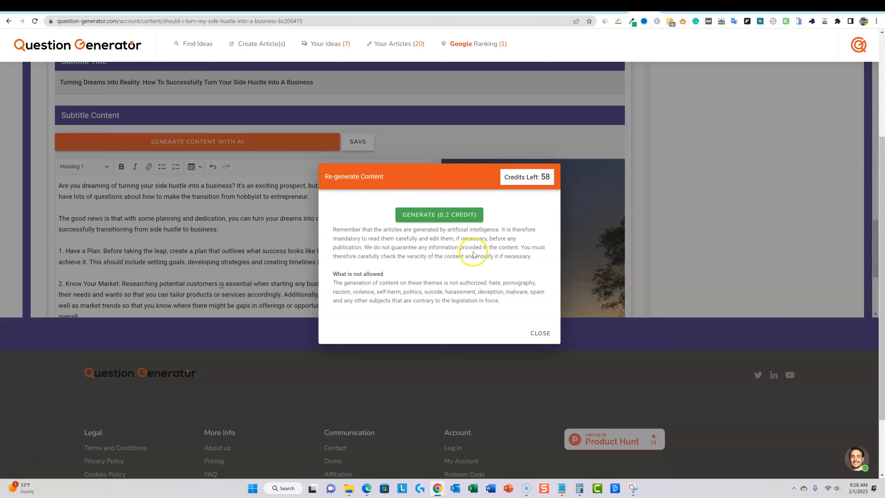
left_click(444, 218)
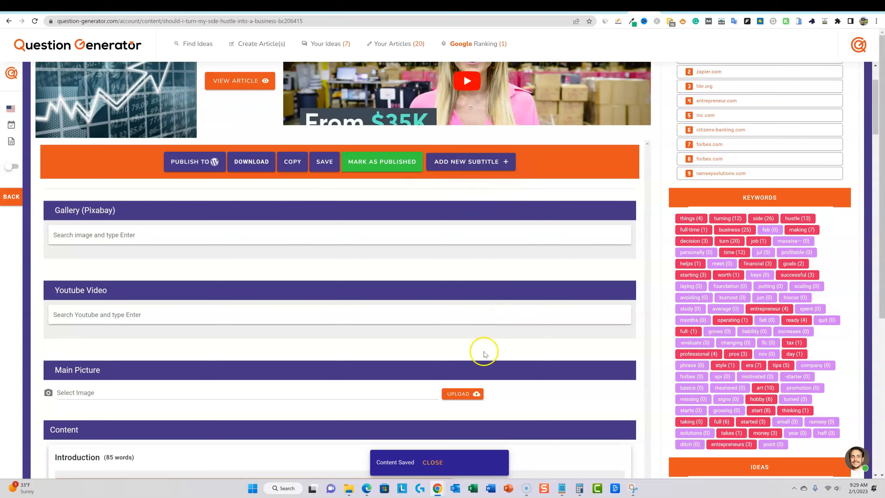
Step: Title the empty subtitle section at the article's end "Best side hustle ideas that can become a full-time business"
scroll(412, 369, "down", 6)
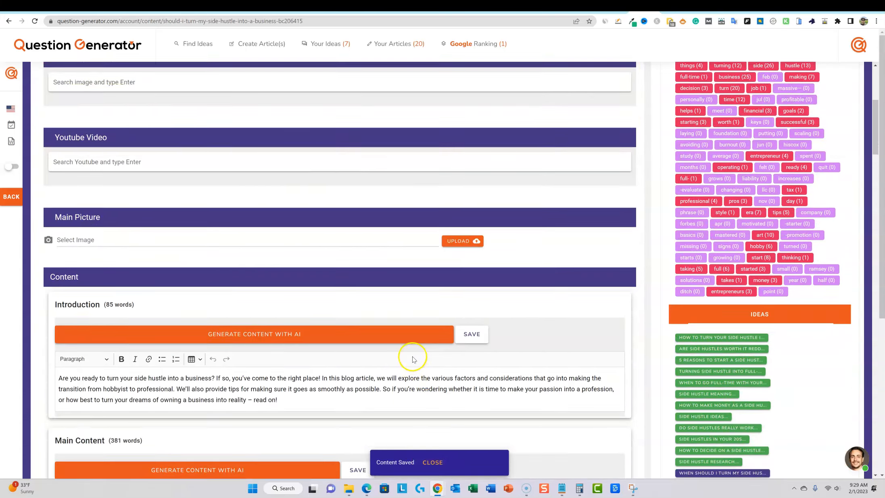
scroll(412, 358, "down", 20)
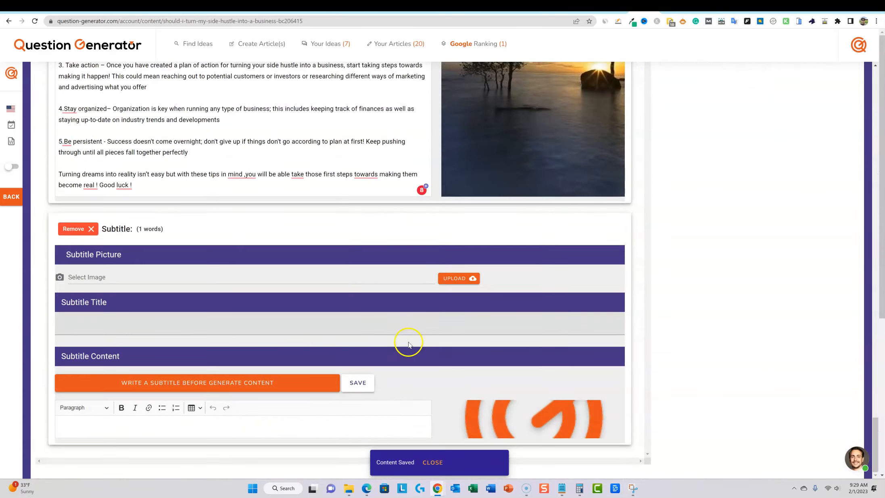
scroll(391, 334, "down", 1)
left_click(79, 278)
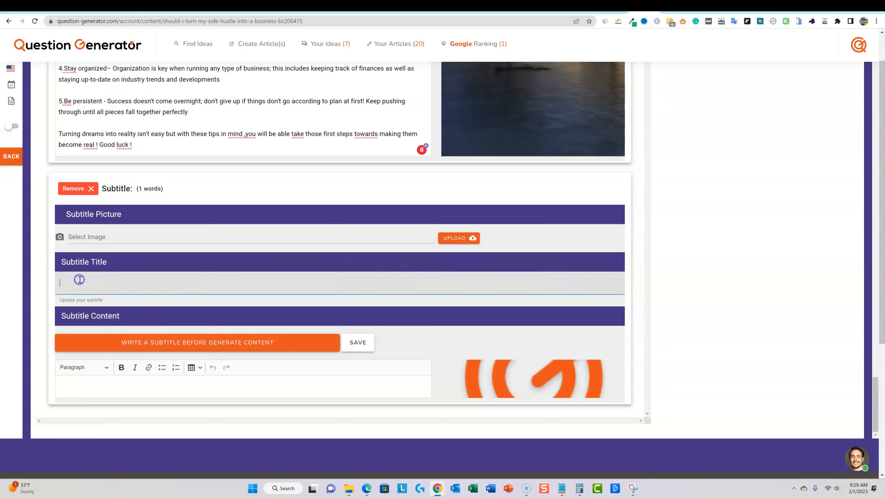
key("ctrl+v")
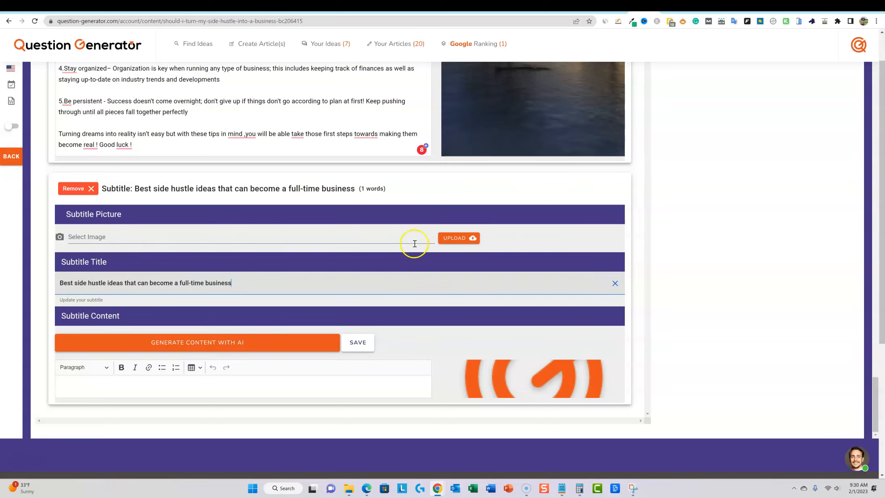
Step: Generate AI content for the "Best side hustle ideas that can become a full-time business" subtitle
left_click(205, 345)
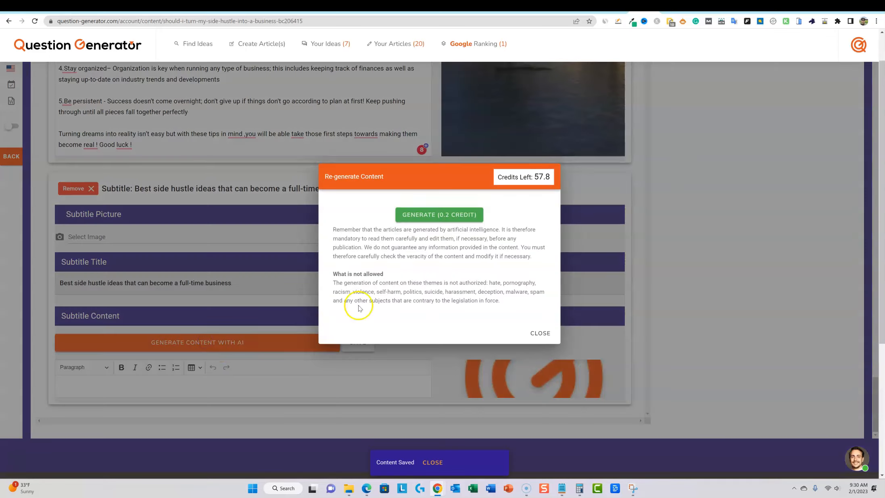
left_click(431, 214)
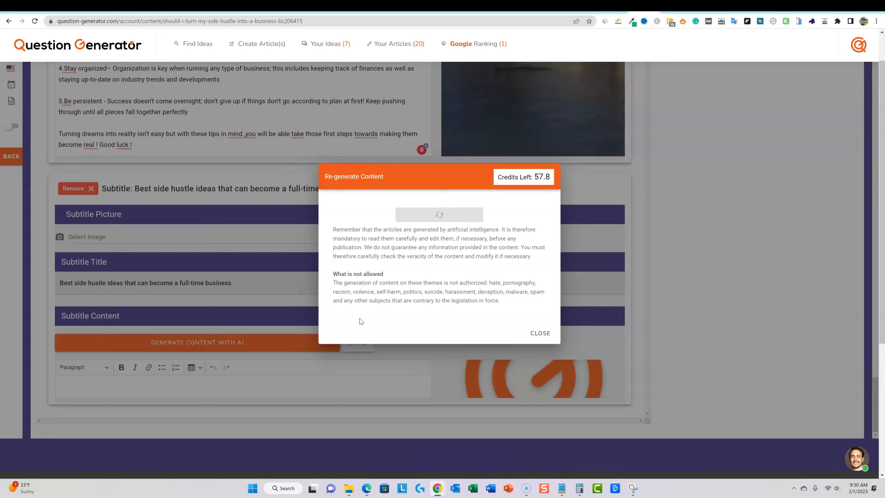
left_click(357, 321)
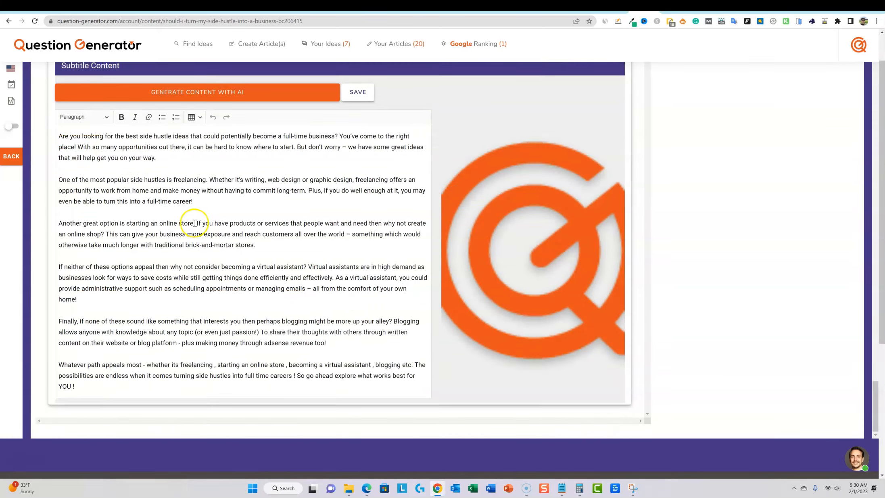
Step: Bold "online store.", "Blogging", "virtual assistant" and "freelancing" in the paragraphs about each side hustle
left_click_drag(195, 223, 159, 225)
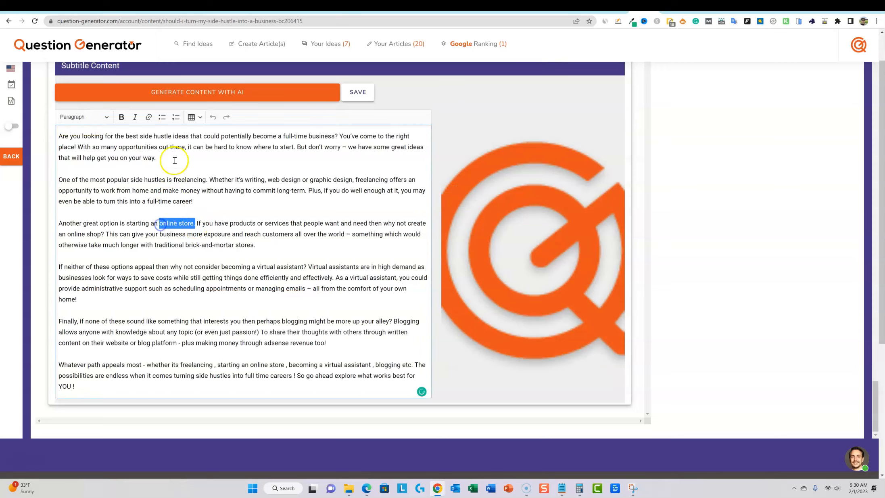
left_click(121, 117)
left_click_drag(419, 320, 390, 319)
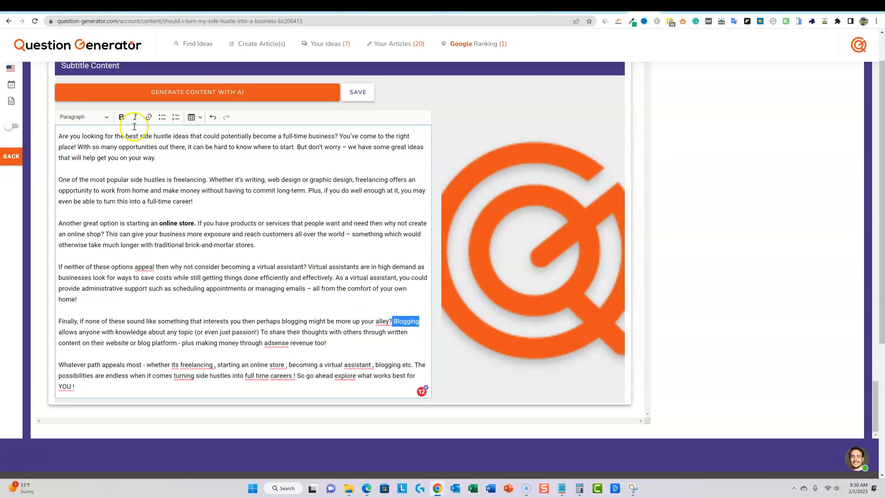
left_click(122, 117)
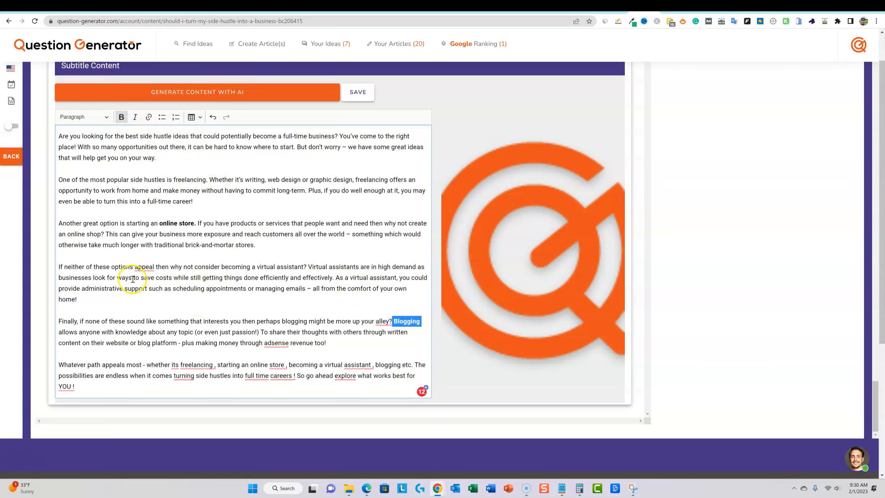
left_click_drag(303, 266, 258, 267)
left_click(121, 116)
left_click_drag(207, 180, 173, 180)
left_click(122, 117)
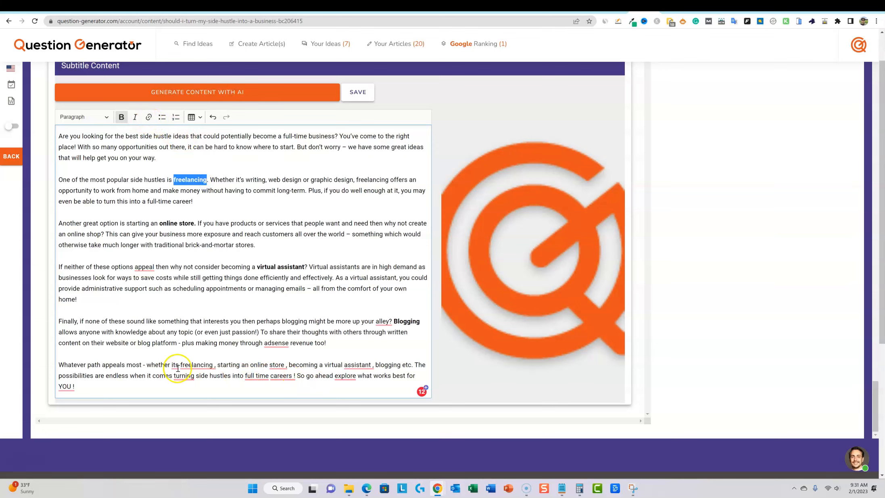
Step: Review the article's subtitle sections, checking their titles, text, images and picture selection options
scroll(262, 340, "up", 1)
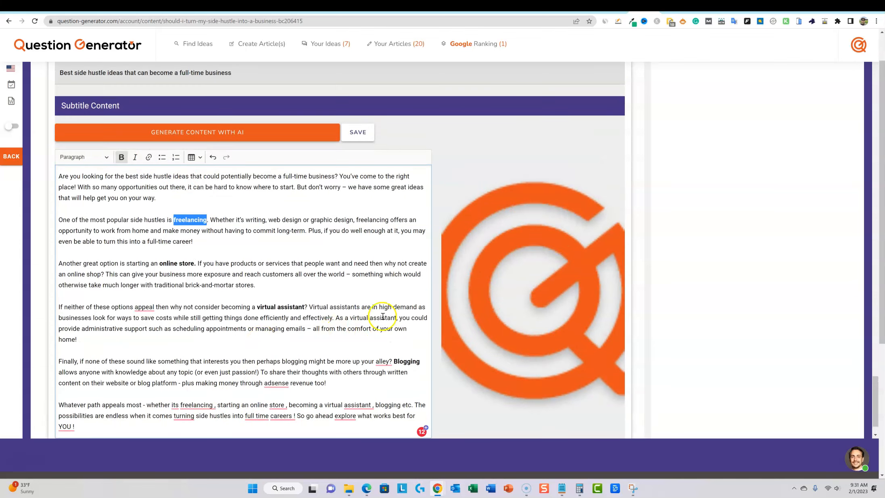
scroll(389, 308, "down", 15)
scroll(398, 290, "up", 4)
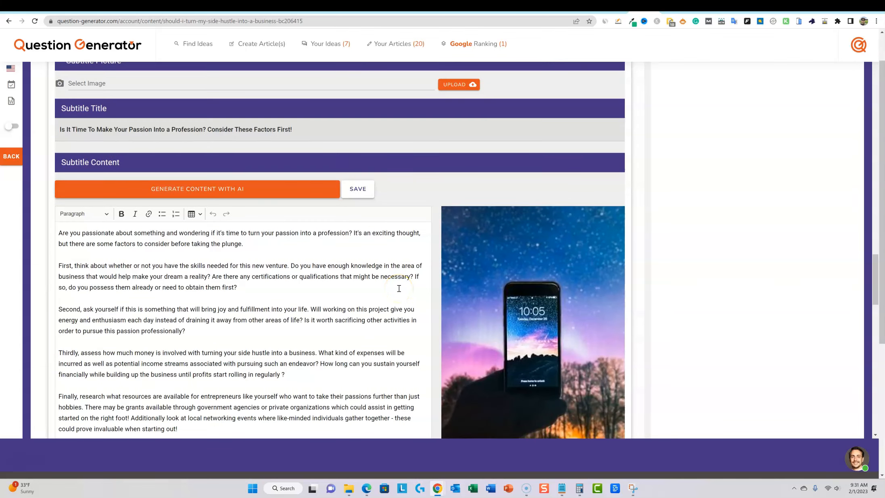
scroll(399, 289, "up", 9)
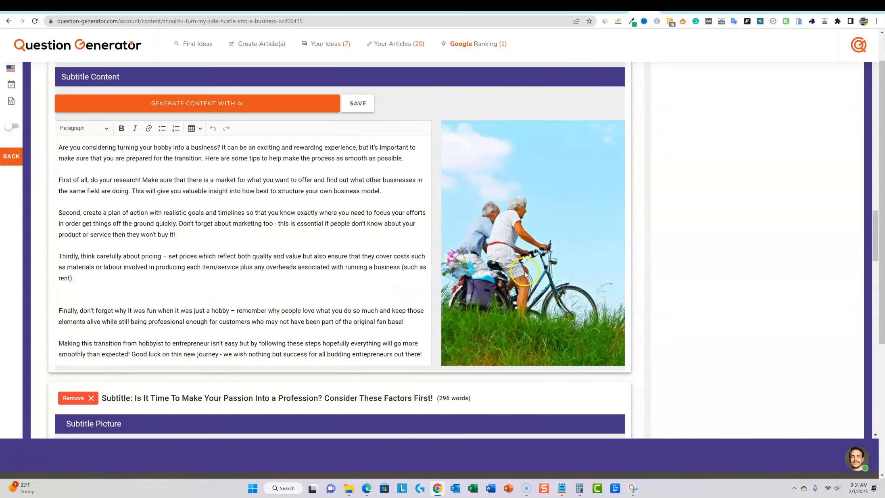
scroll(524, 274, "up", 2)
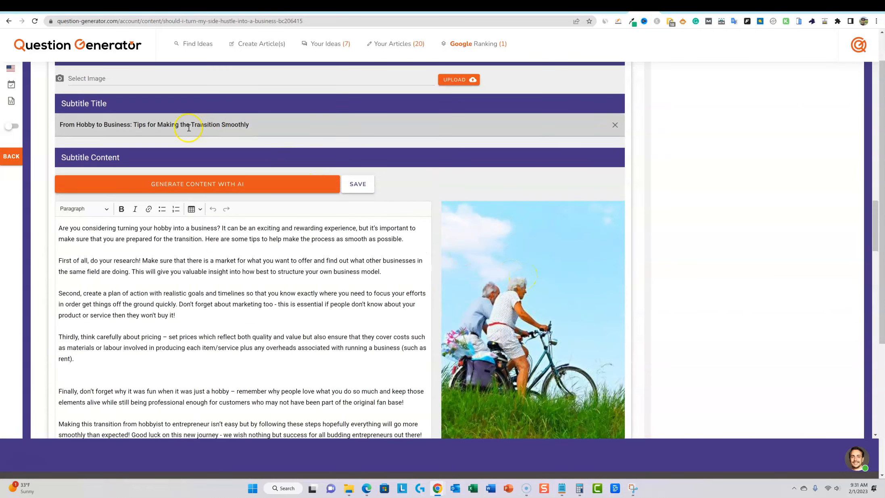
scroll(405, 251, "down", 2)
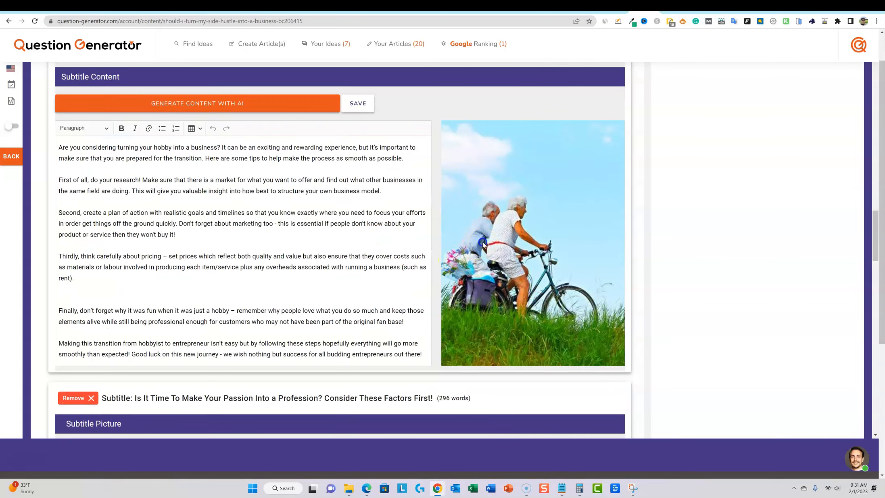
scroll(405, 241, "up", 4)
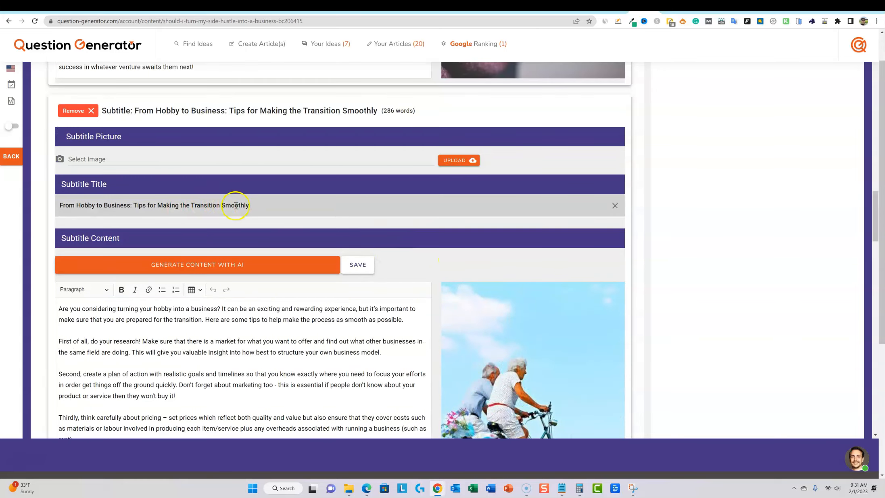
scroll(410, 231, "up", 20)
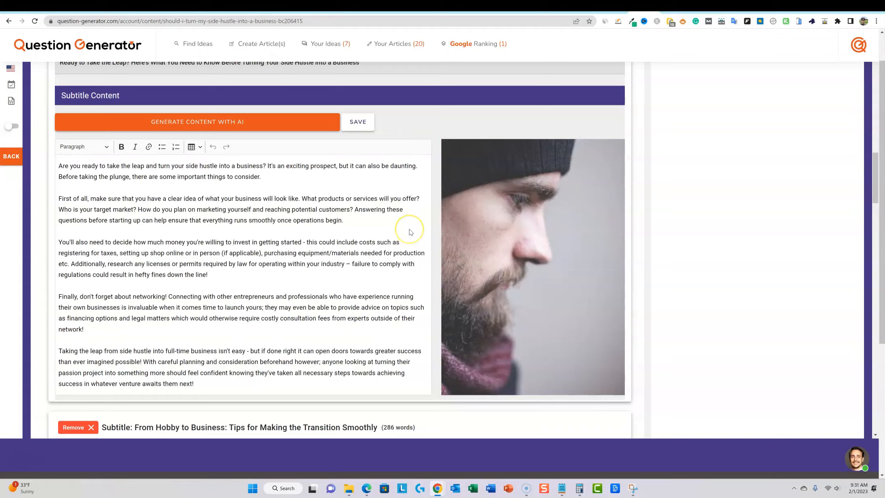
scroll(400, 272, "up", 4)
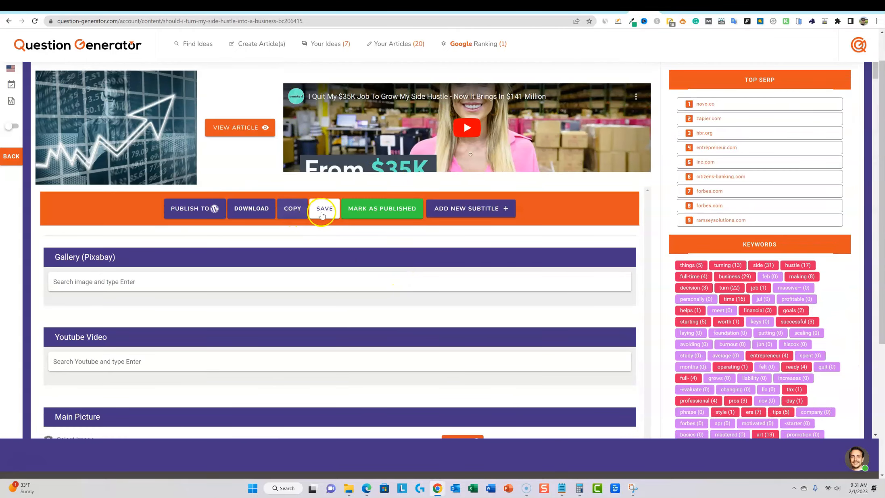
left_click(248, 212)
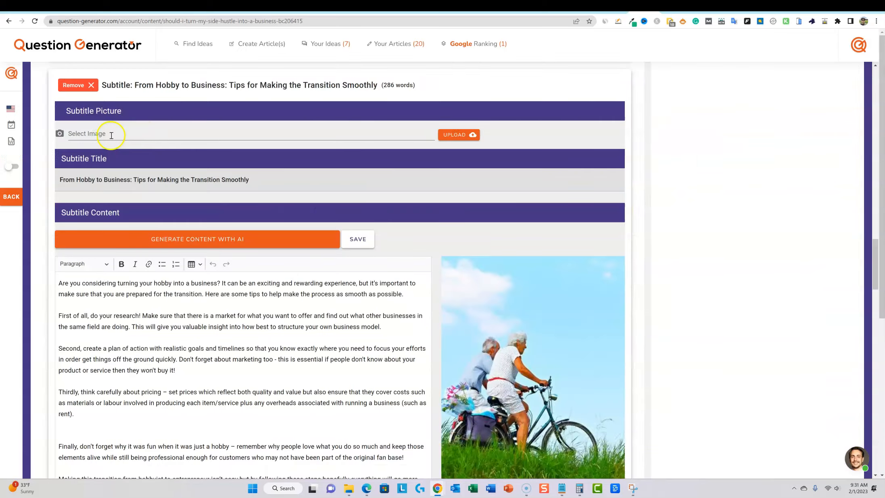
left_click(112, 135)
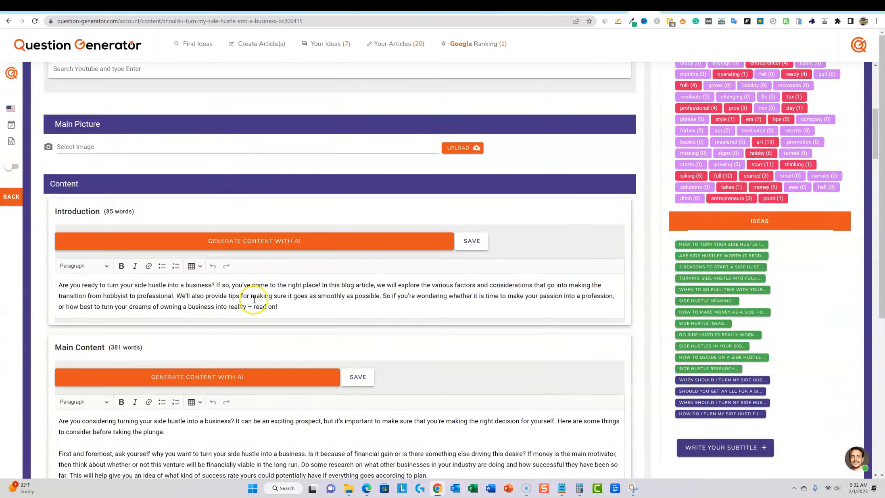
scroll(254, 299, "up", 8)
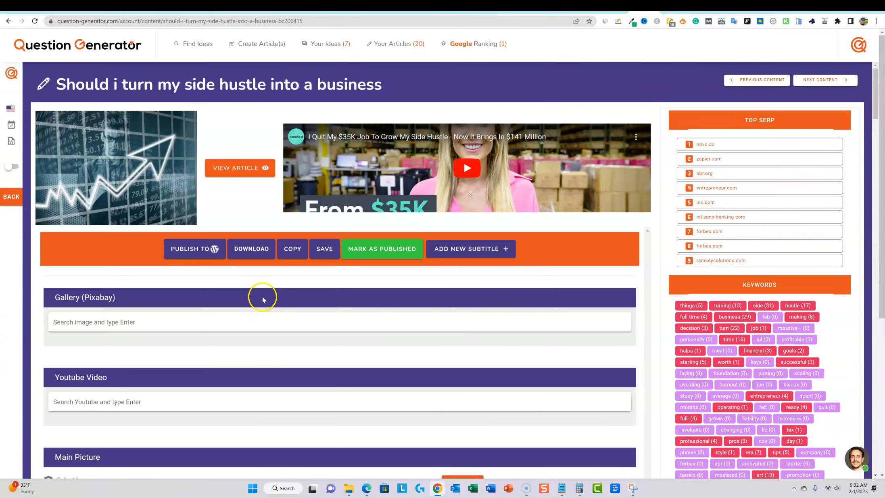
Step: Search the Pixabay gallery for "business" images
scroll(260, 296, "down", 3)
scroll(262, 300, "up", 1)
left_click(113, 243)
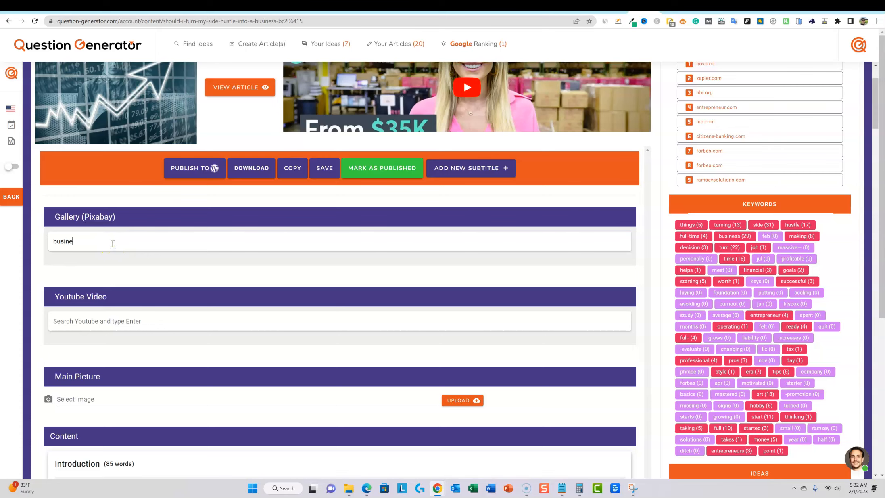
type("business")
key("Return")
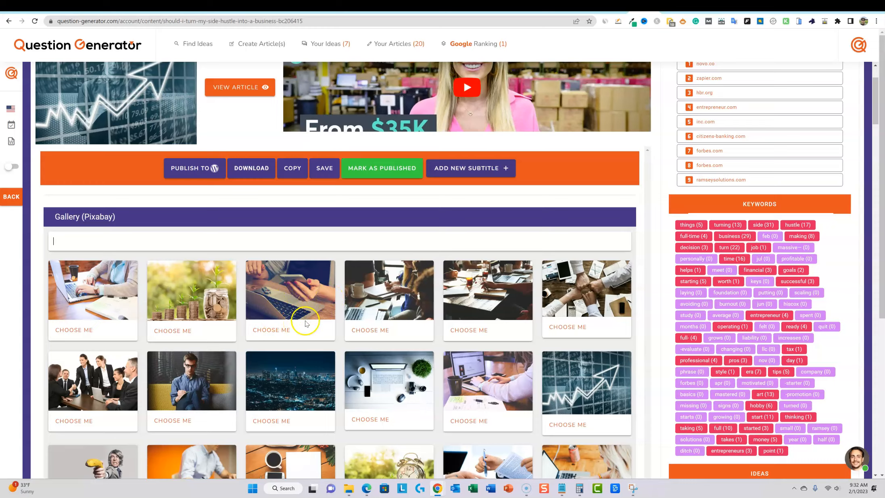
Step: Choose the photo of a person typing on a laptop as the picture for the "From Hobby to Business" subtitle
scroll(365, 342, "down", 7)
left_click(469, 340)
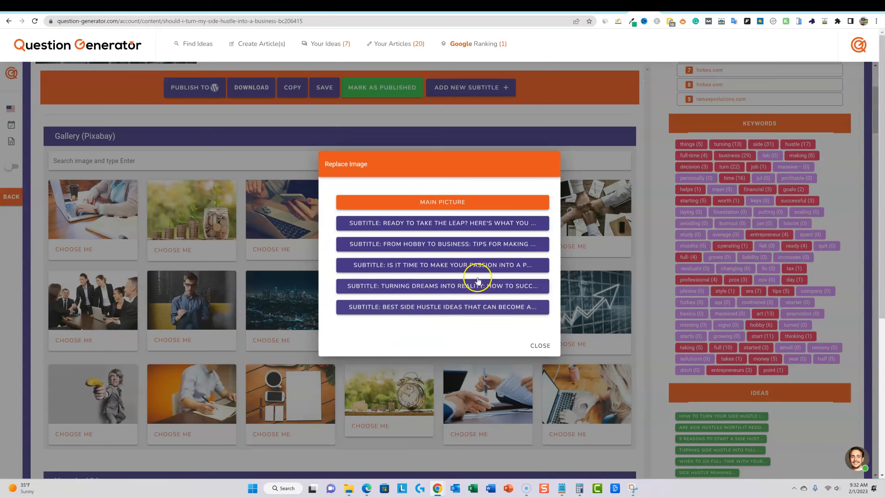
left_click(427, 249)
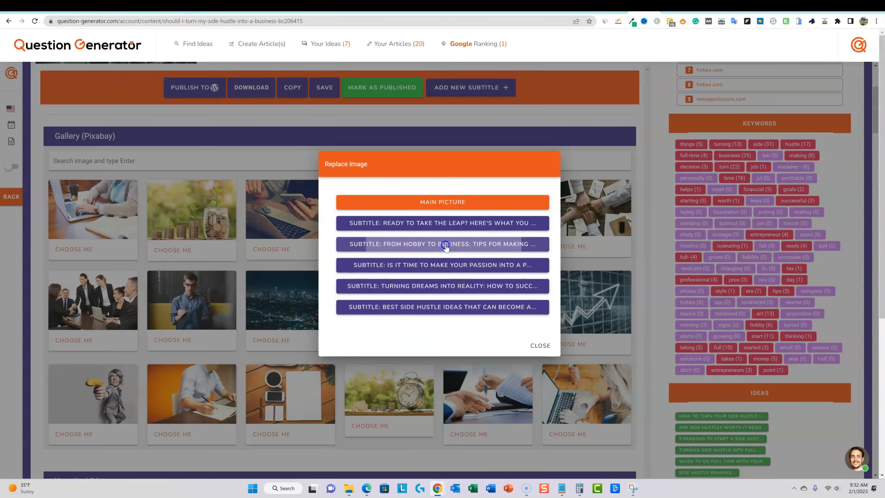
left_click(540, 345)
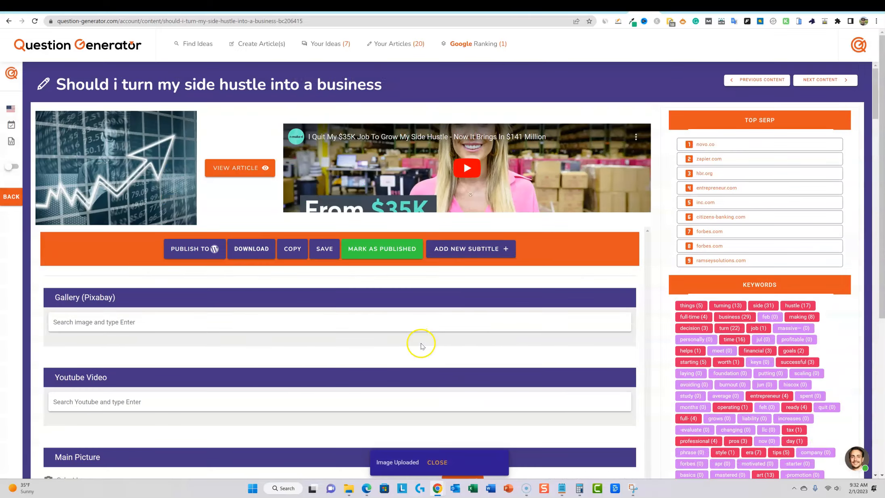
scroll(419, 334, "down", 15)
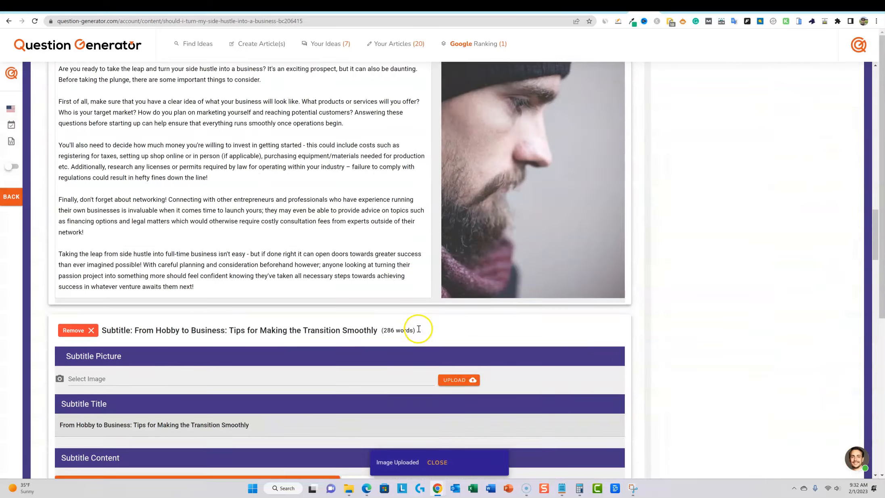
scroll(434, 239, "up", 20)
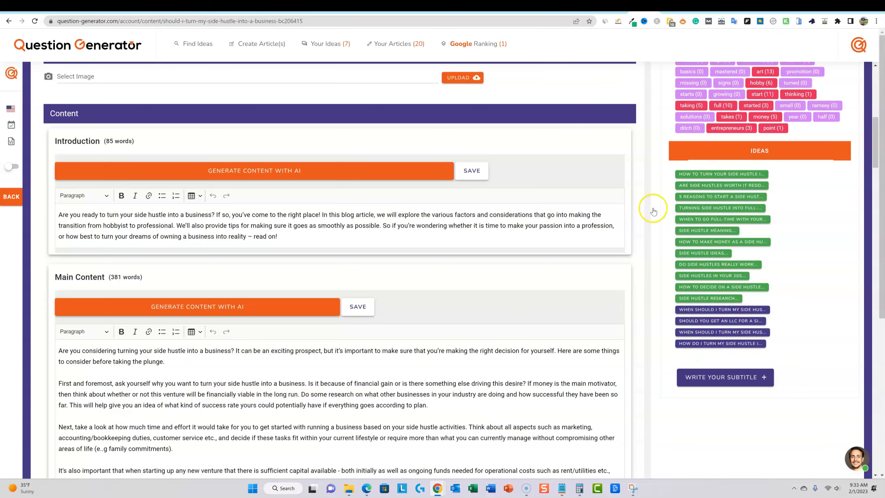
Step: Start publishing the article to WordPress with realisticpay.com as the domain
scroll(597, 272, "up", 5)
scroll(603, 271, "up", 5)
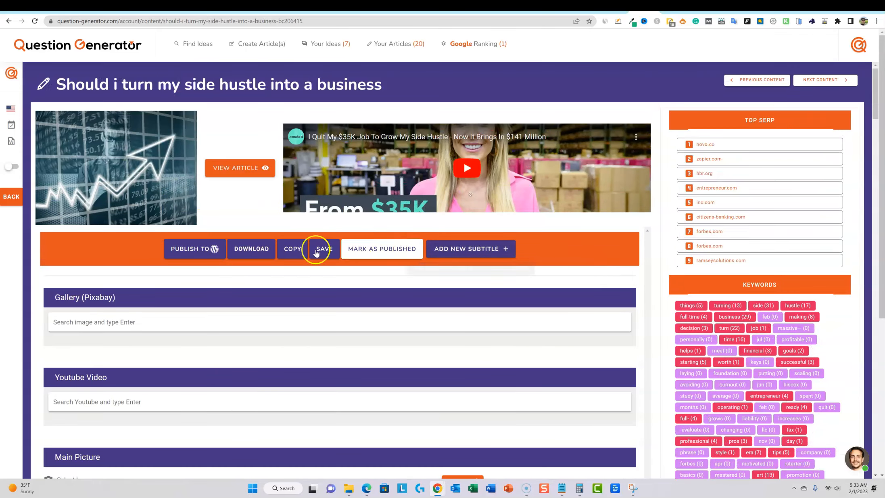
left_click(197, 249)
left_click(389, 241)
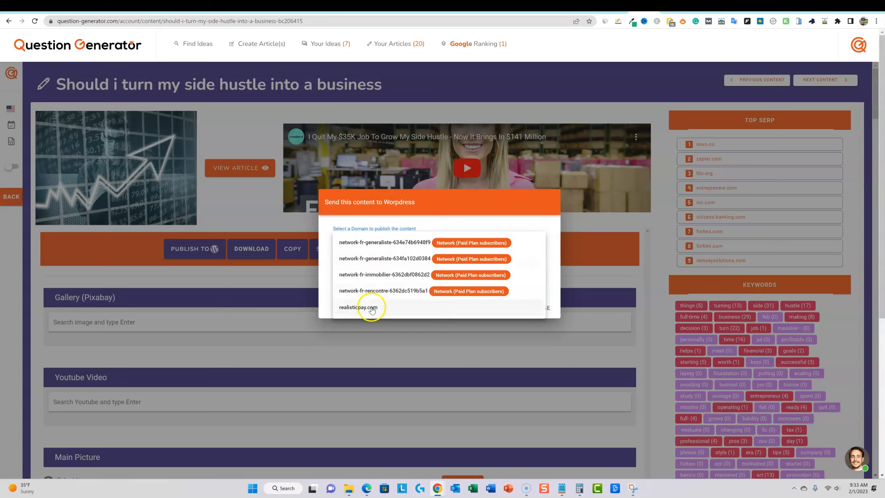
left_click(371, 309)
Step: Set the category to People Also Ask and send the content to the WordPress site
left_click(380, 246)
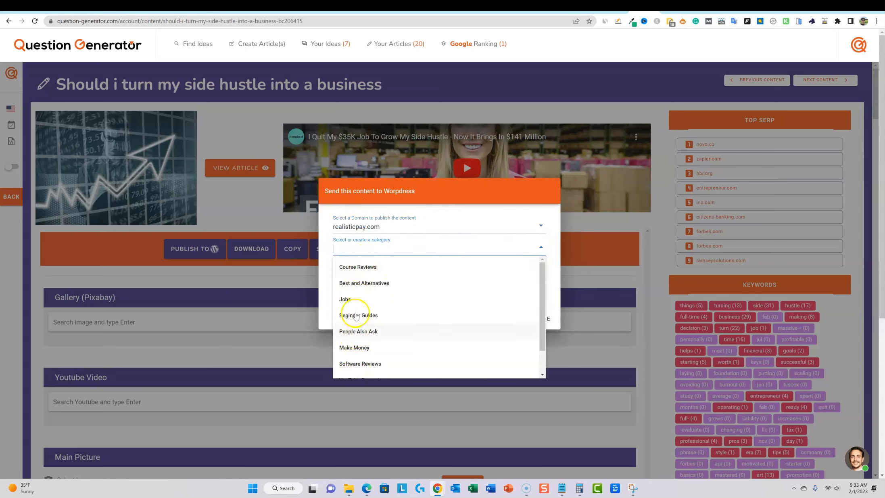
left_click(360, 349)
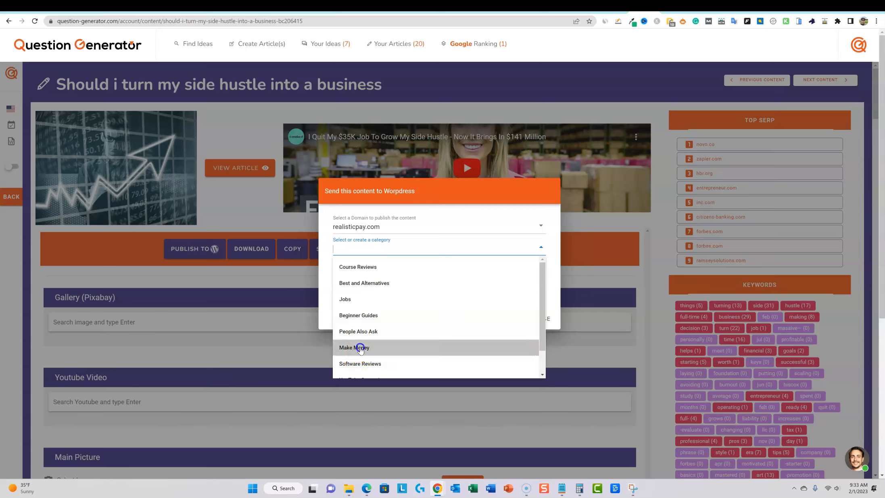
scroll(403, 276, "down", 1)
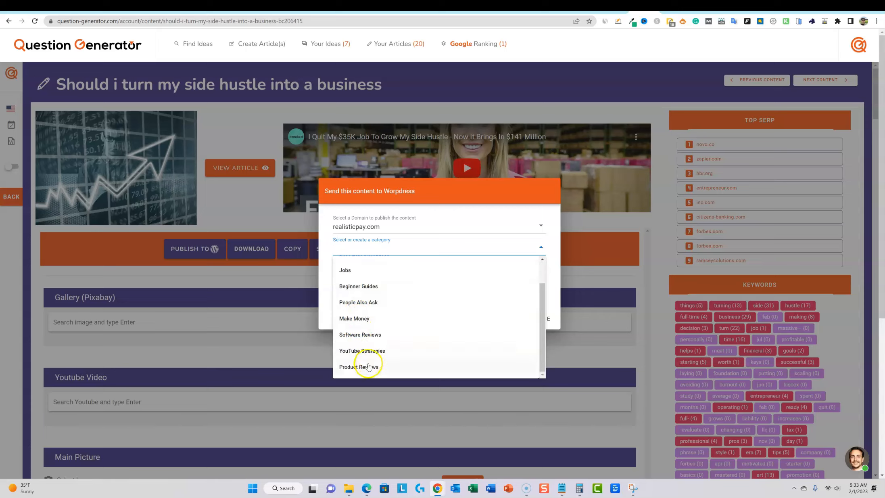
left_click(358, 302)
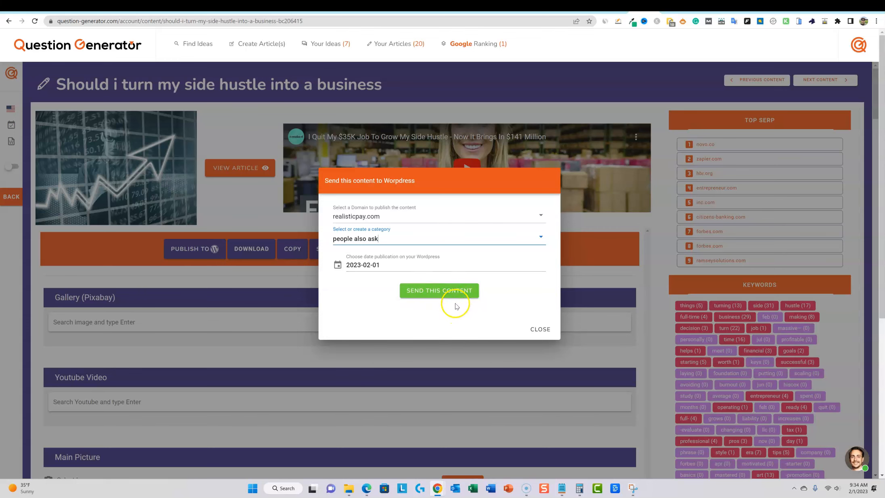
left_click(459, 291)
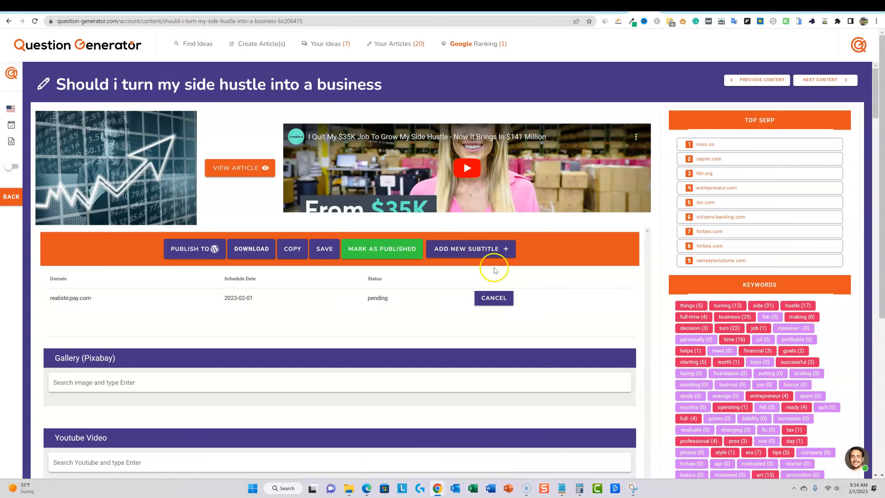
Step: Mark the article as published and open the next one, "What's a good side hustle?"
left_click(389, 250)
left_click(448, 265)
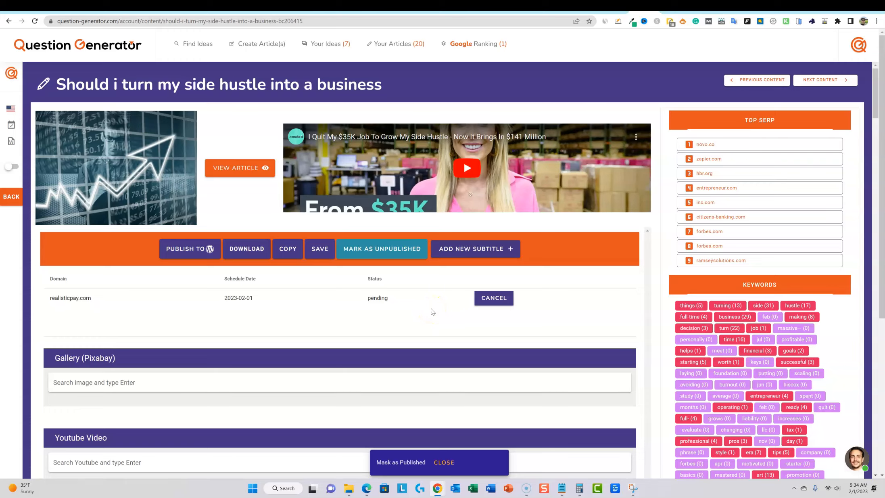
left_click(835, 81)
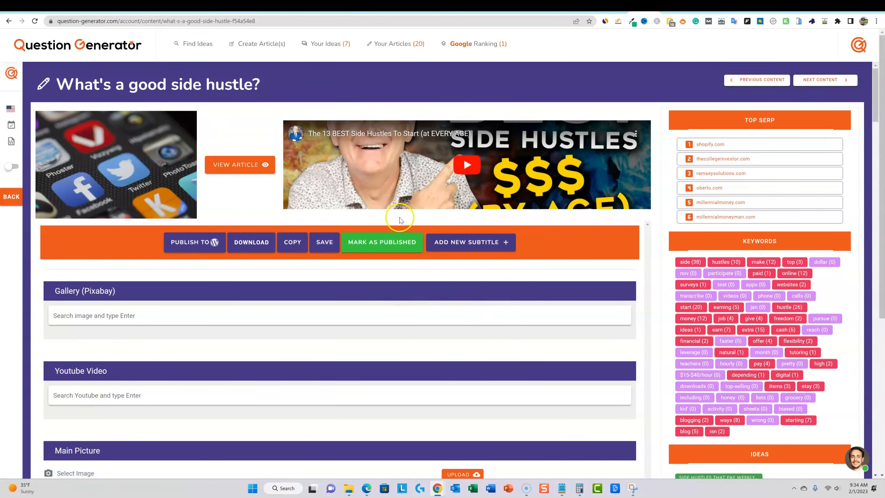
Step: View the publication date calendar in the WordPress sending options of this article without sending it
left_click(390, 245)
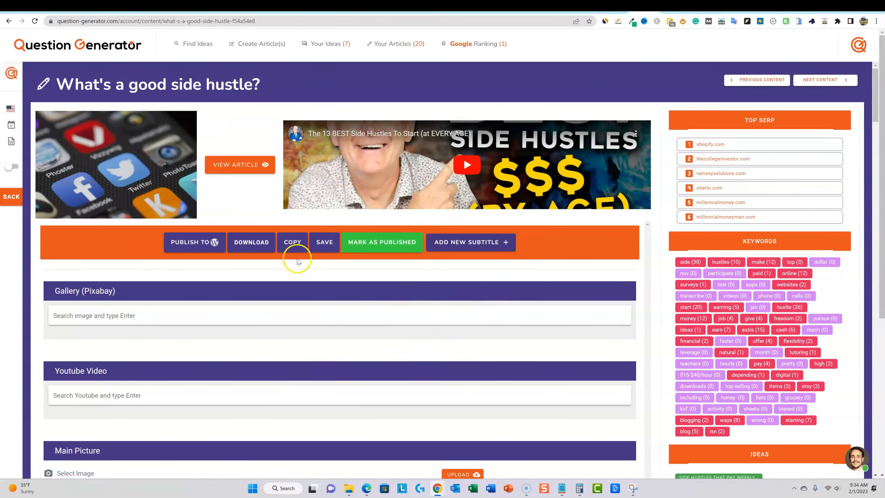
left_click(214, 243)
left_click(405, 265)
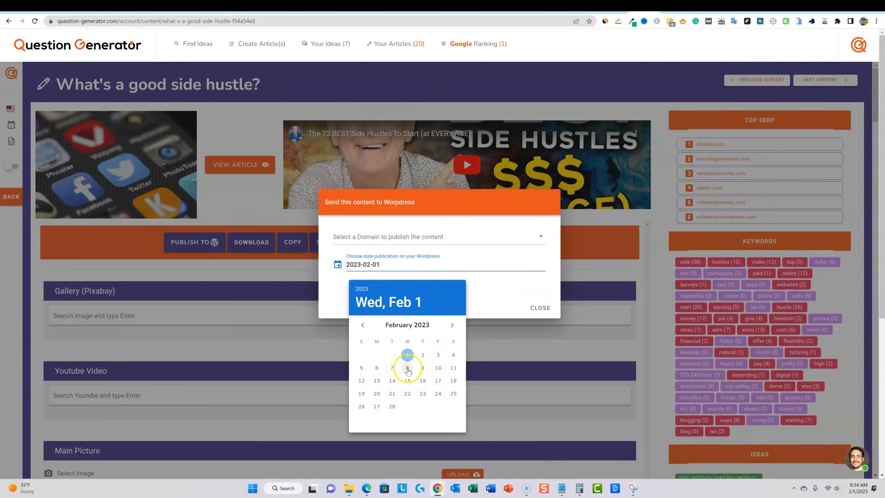
left_click(493, 299)
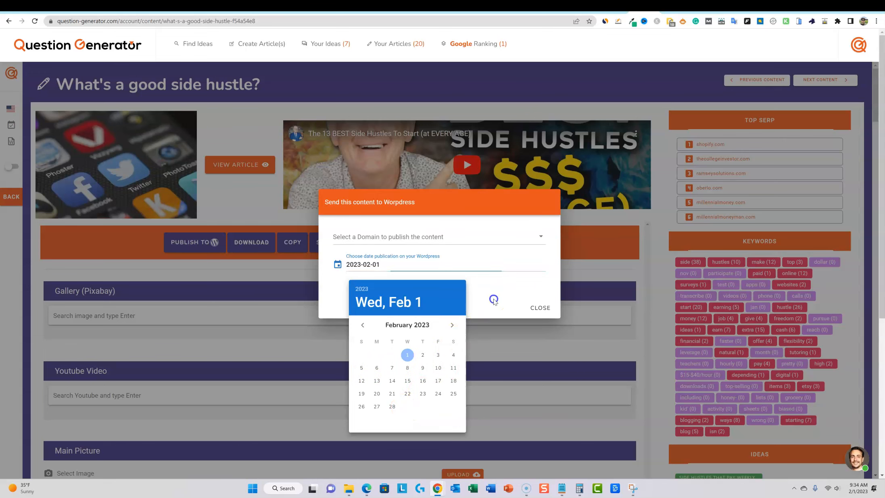
left_click(539, 307)
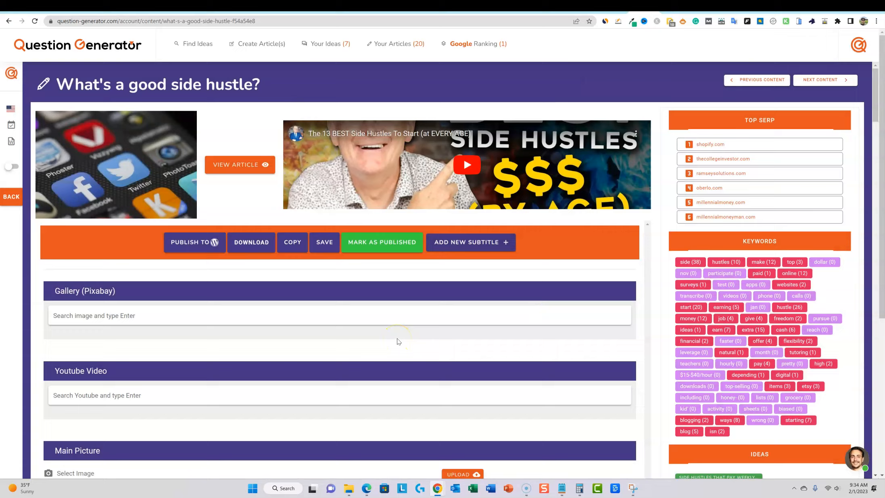
Step: Review the introduction, main content and subtitle sections of the "What's a good side hustle?" article
scroll(389, 284, "down", 10)
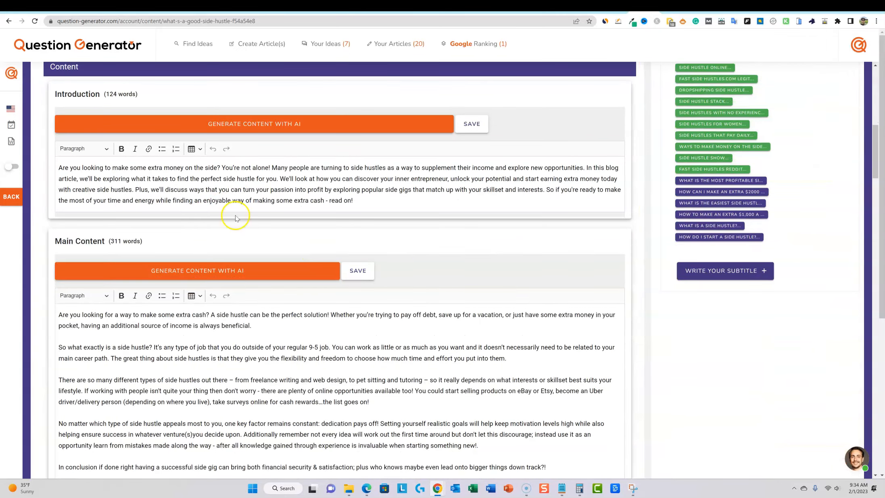
scroll(284, 352, "down", 4)
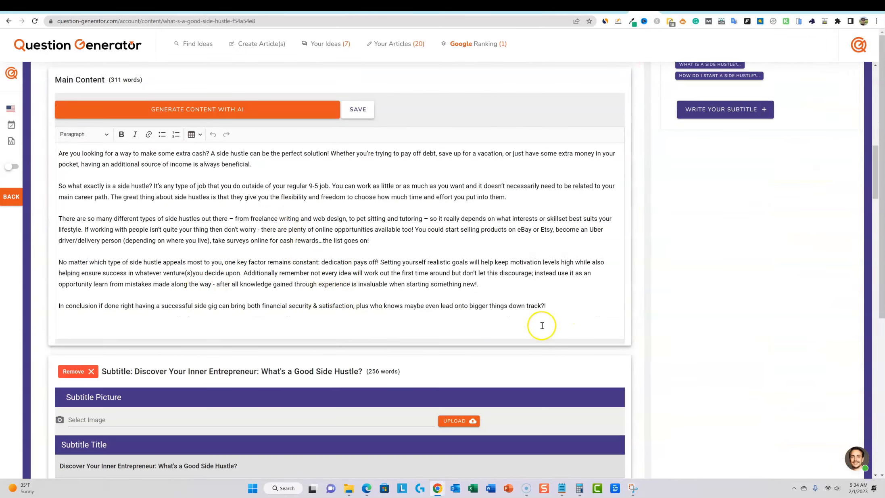
scroll(371, 271, "down", 10)
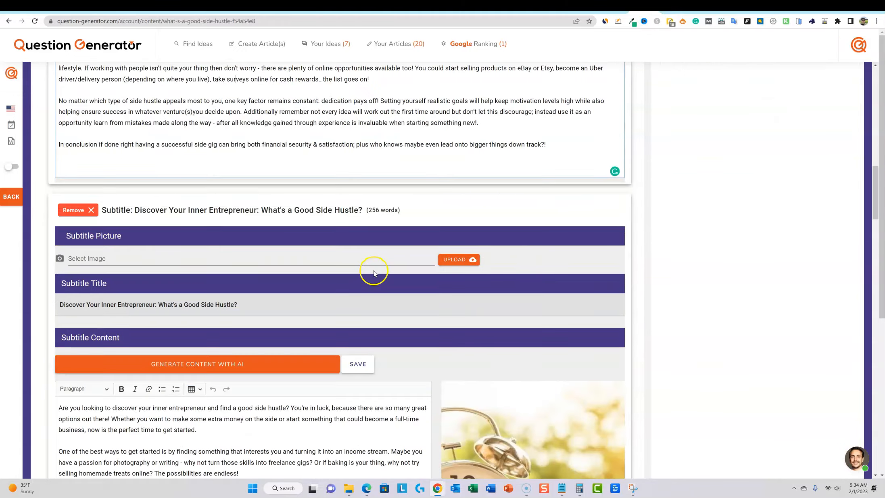
scroll(374, 273, "down", 20)
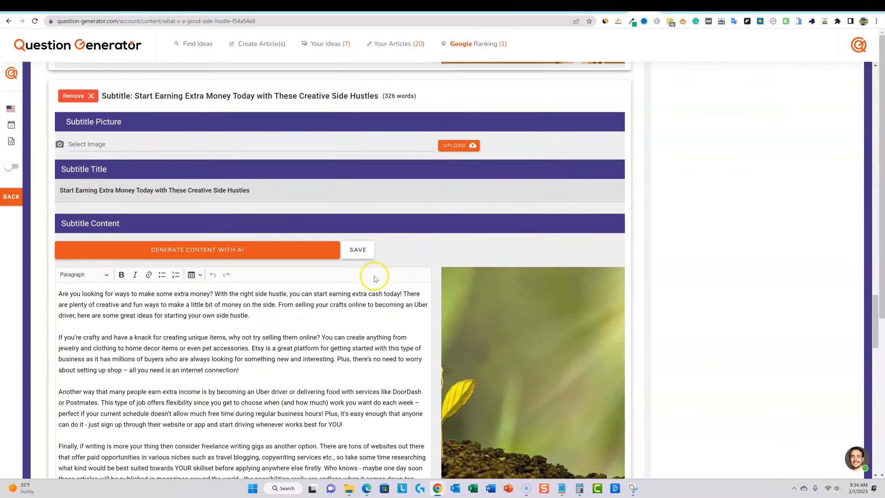
scroll(371, 283, "down", 7)
scroll(417, 242, "up", 20)
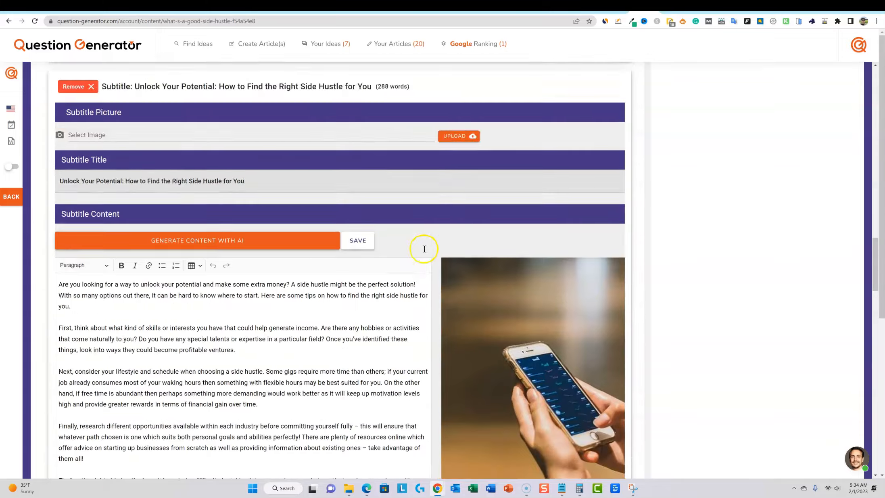
scroll(424, 249, "up", 20)
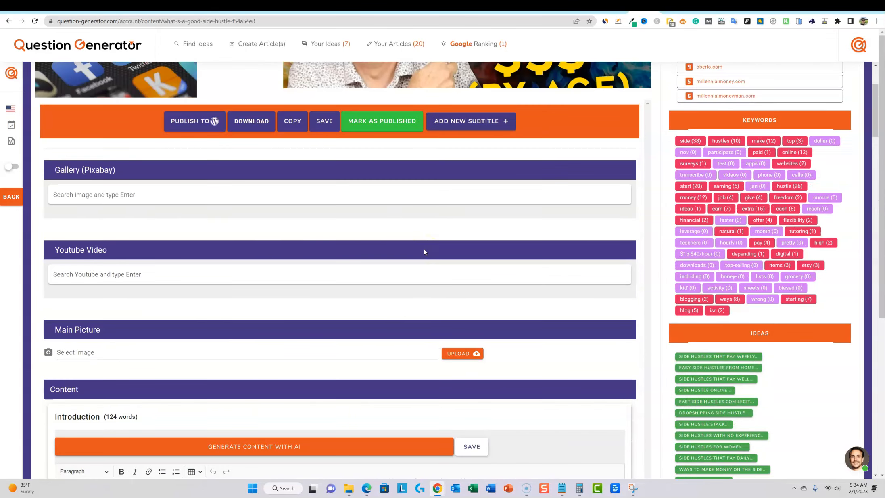
scroll(539, 220, "up", 3)
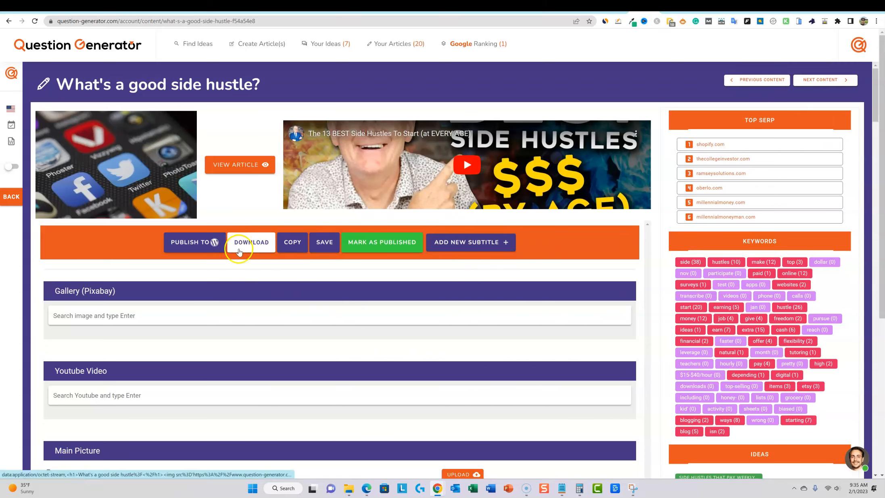
Step: Switch to the realisticpay.com site and check its latest posts and WordPress dashboard for the newly sent article
left_click(759, 11)
left_click(400, 7)
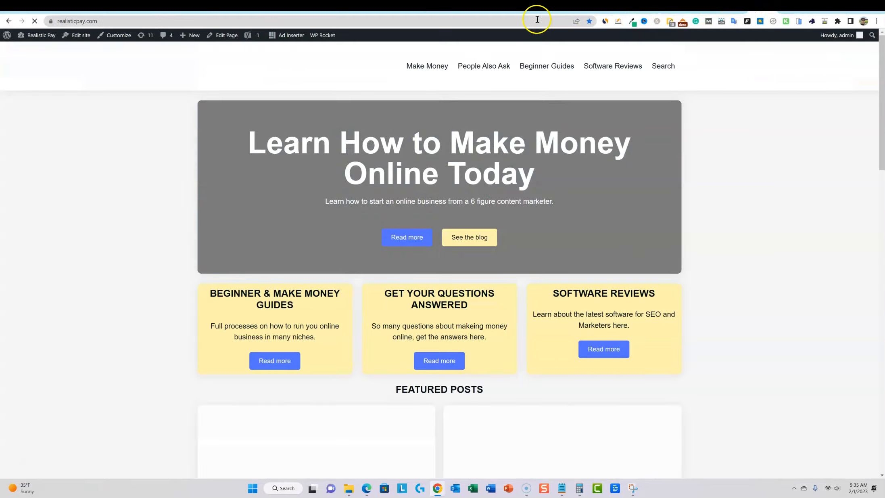
scroll(451, 196, "down", 10)
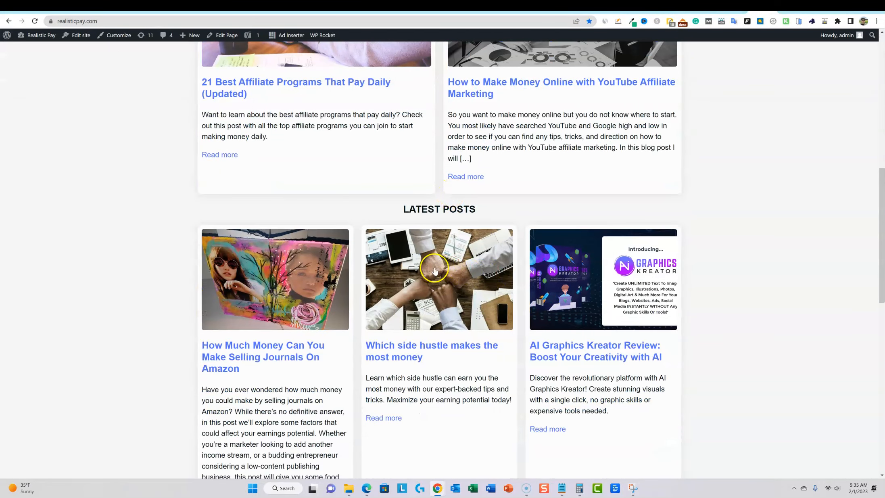
scroll(370, 228, "up", 3)
left_click(733, 7)
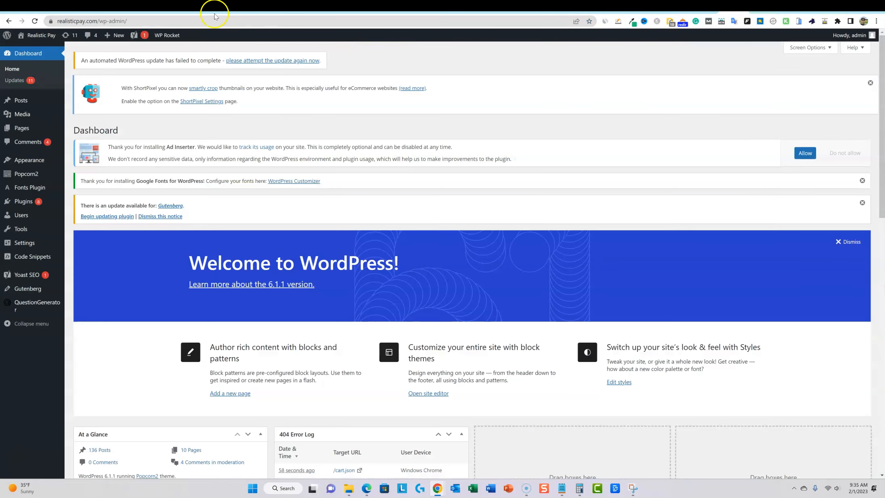
left_click(81, 103)
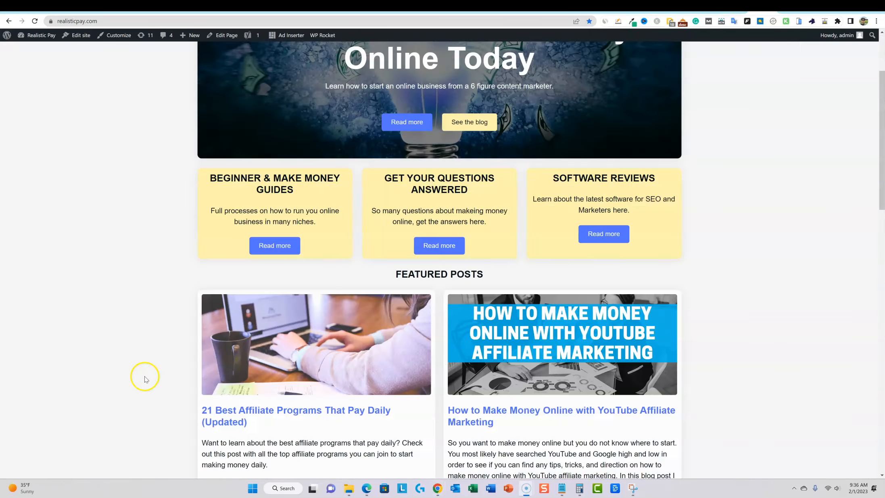
Step: Open the post "Should i turn my side hustle into a business" from the homepage's Latest Posts
scroll(379, 319, "down", 2)
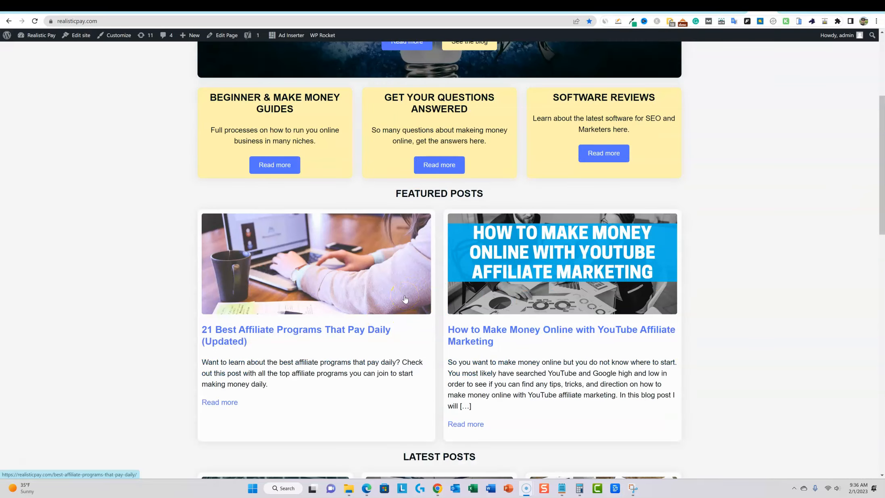
scroll(259, 336, "down", 5)
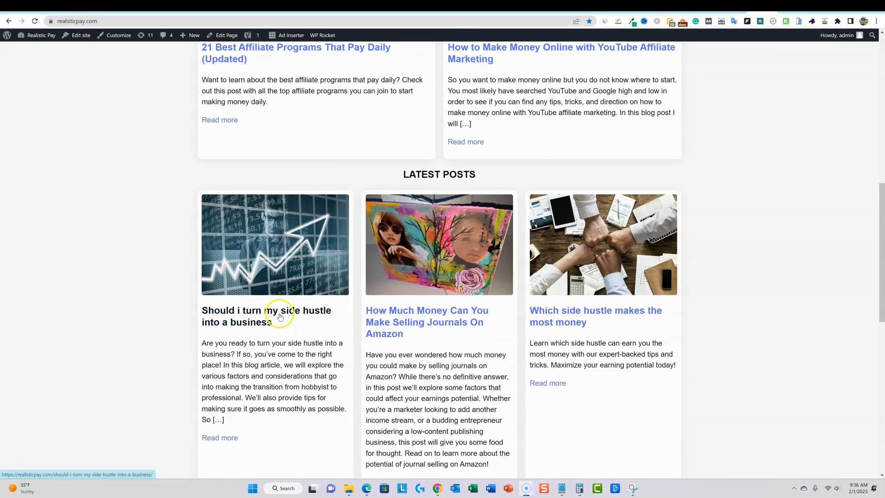
scroll(283, 347, "down", 3)
scroll(287, 346, "up", 3)
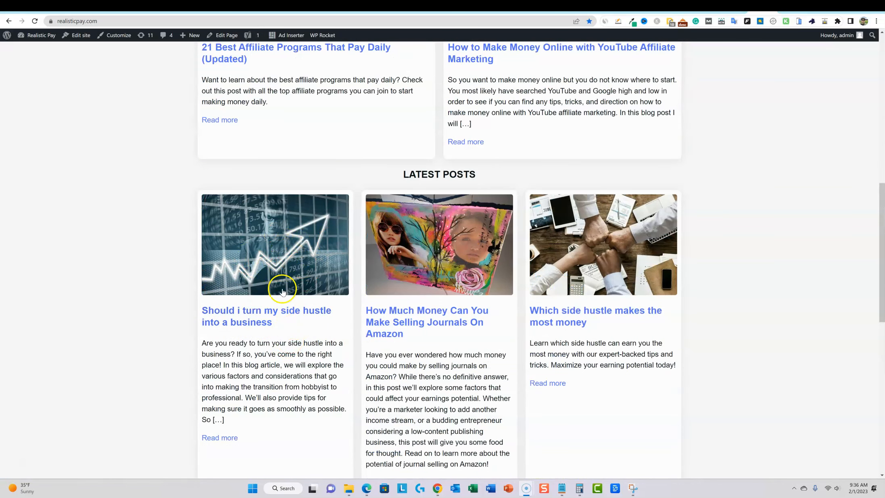
left_click(266, 314)
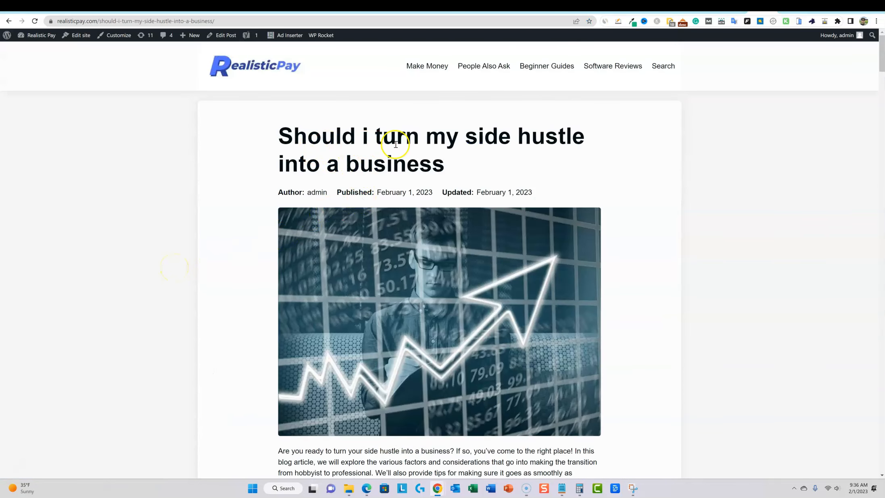
Step: Review the live post's table of contents, jump to "From Hobby to Business" and check the text, images and embedded video in its sections
scroll(346, 234, "down", 6)
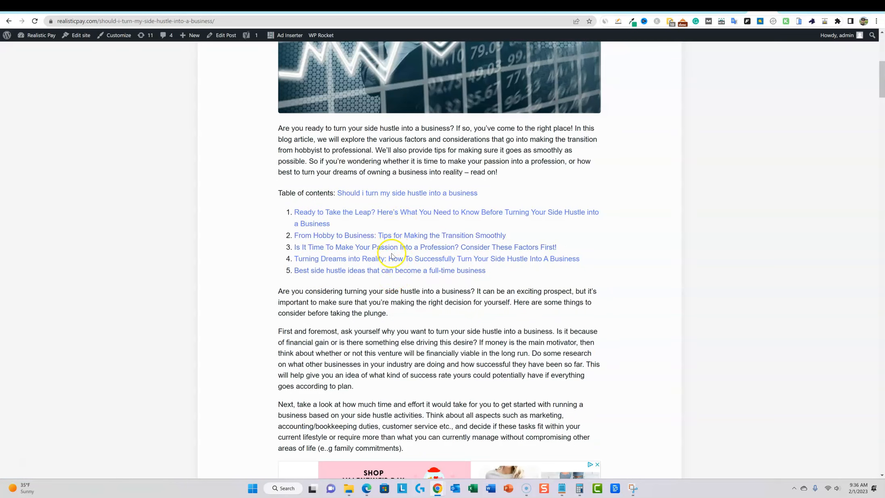
left_click(361, 240)
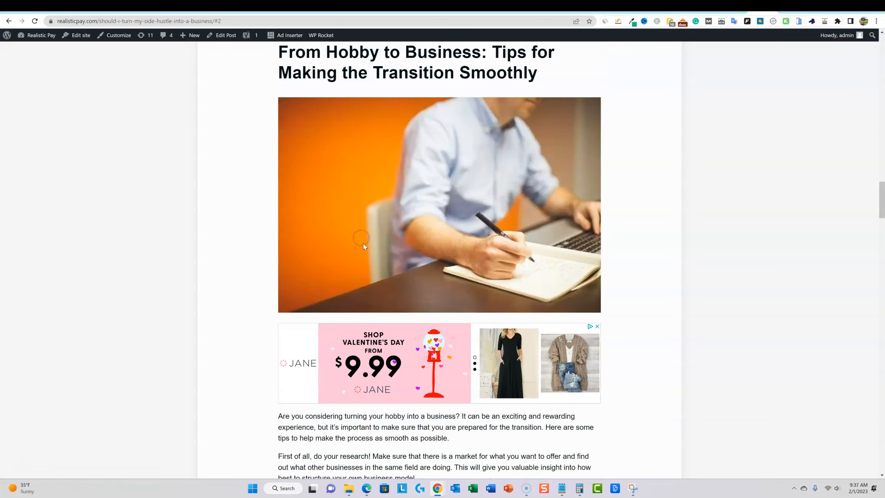
scroll(400, 138, "up", 10)
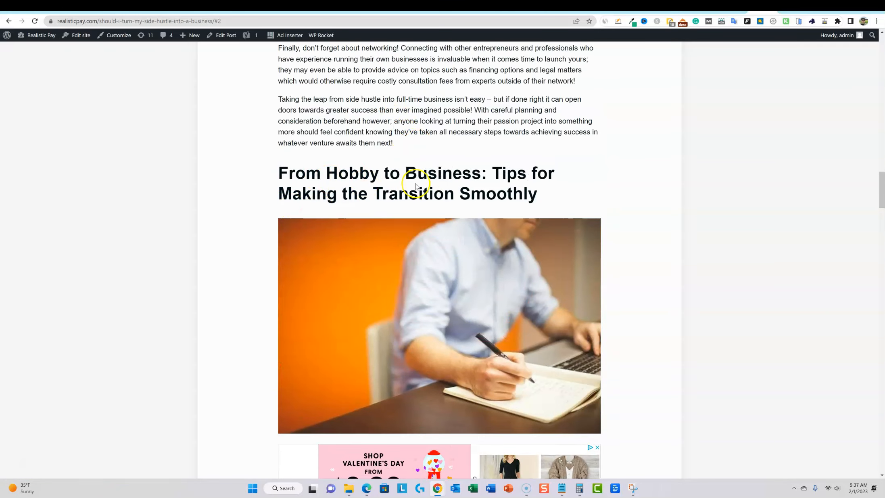
scroll(443, 192, "up", 10)
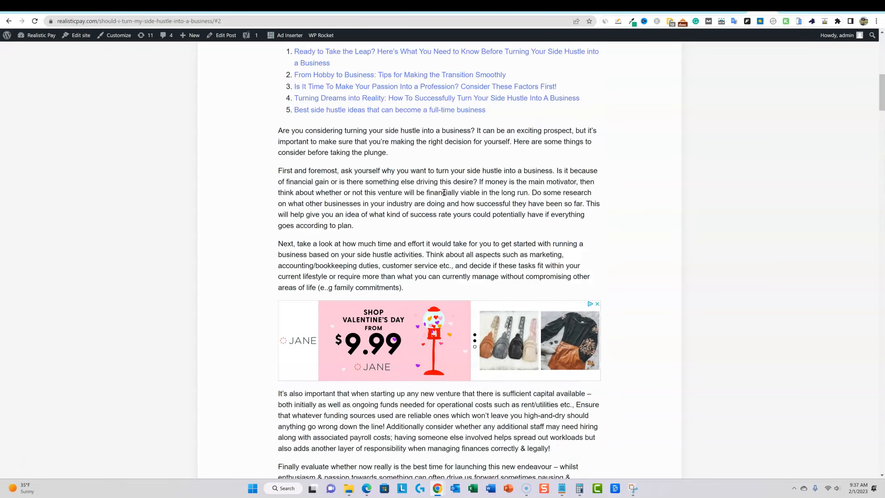
scroll(456, 185, "down", 15)
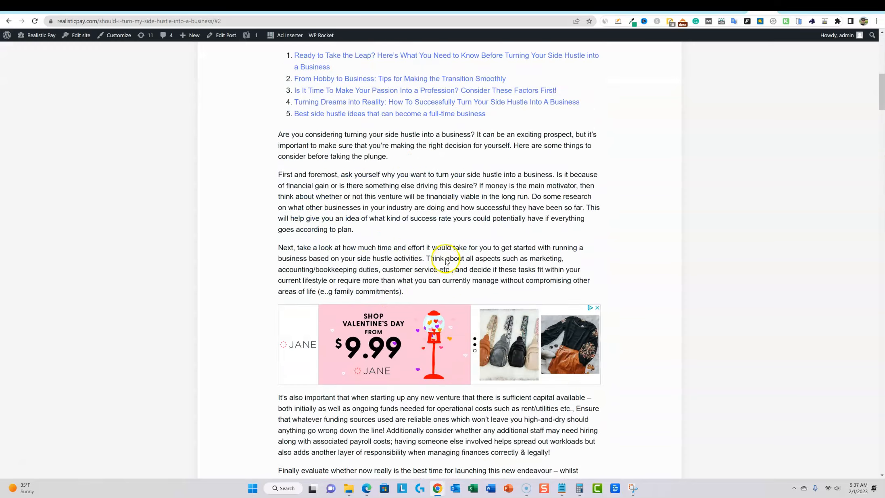
scroll(434, 254, "up", 8)
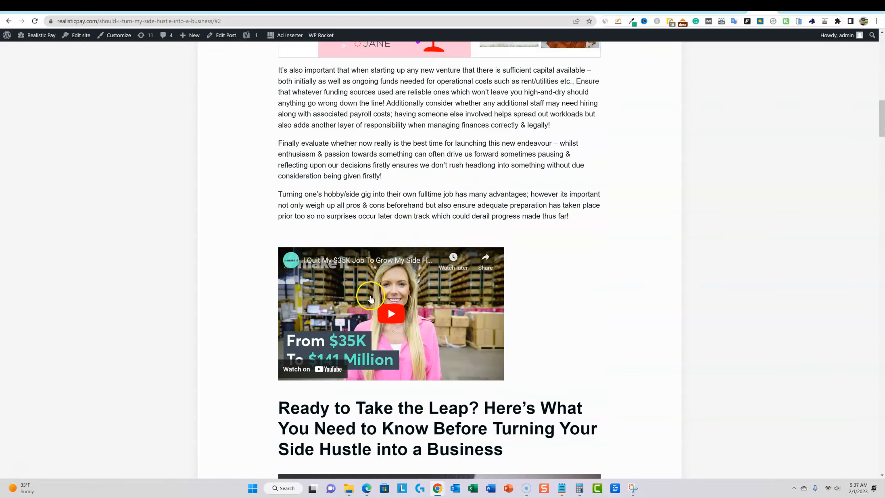
scroll(434, 357, "down", 6)
scroll(433, 347, "down", 20)
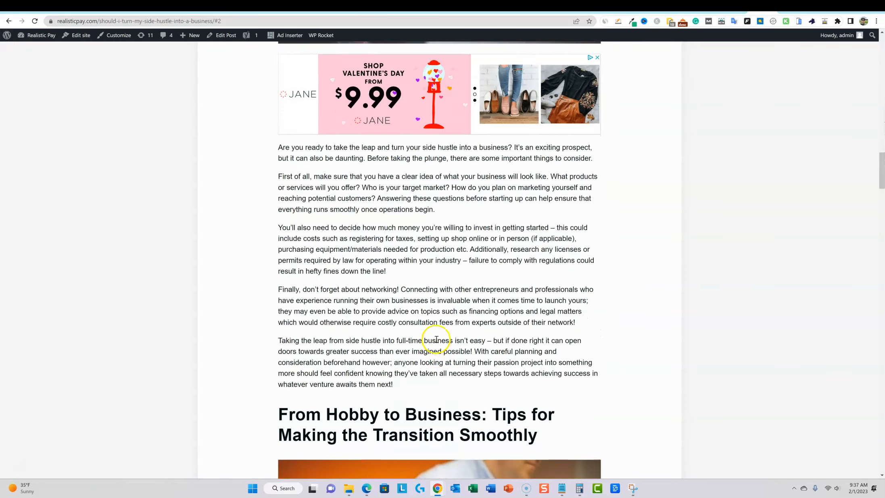
scroll(436, 331, "down", 15)
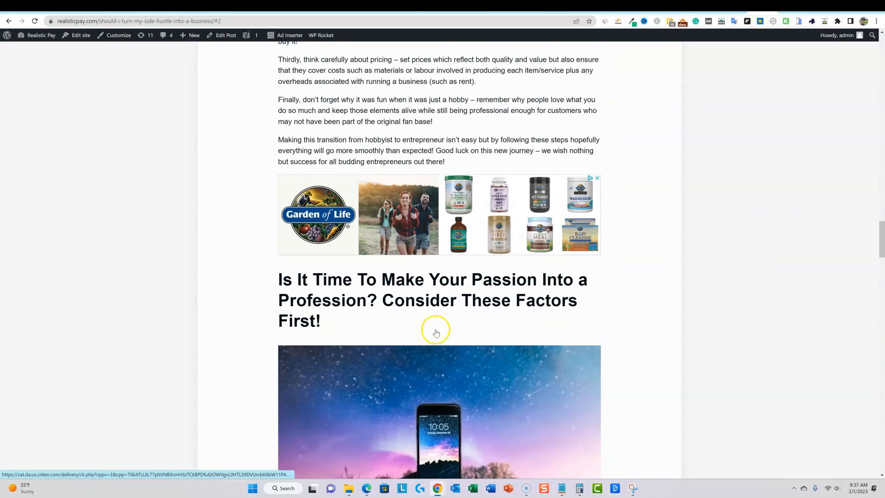
scroll(431, 318, "down", 20)
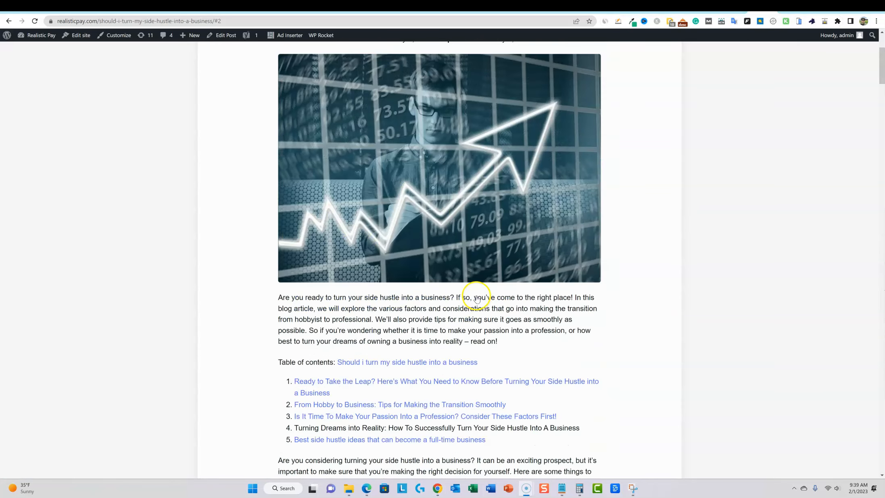
Step: Copy the post title "Should i turn my side hustle into a business" and enter it as a new keyword in SerpRobot's RealisticPay project
scroll(472, 310, "up", 5)
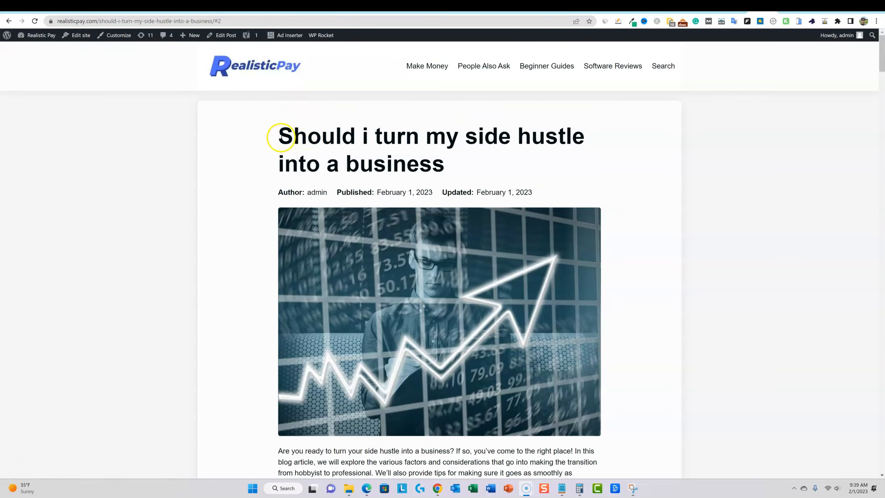
left_click_drag(279, 136, 447, 160)
key("ctrl+c")
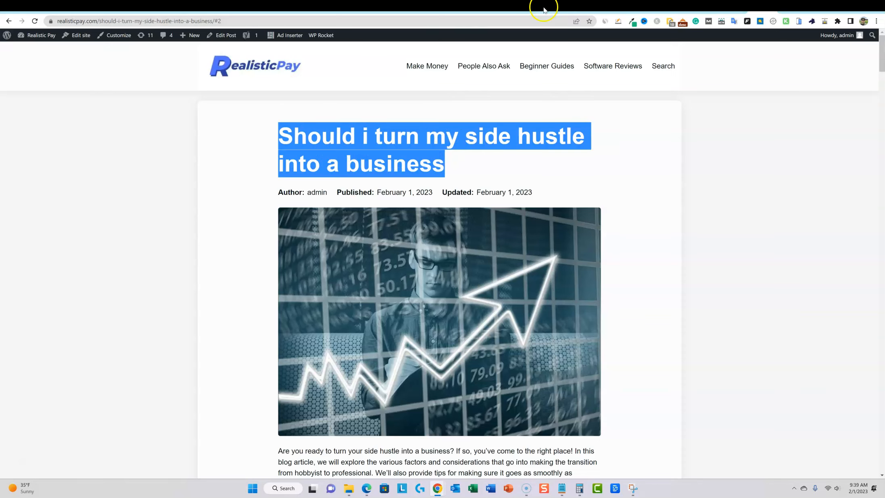
left_click(558, 8)
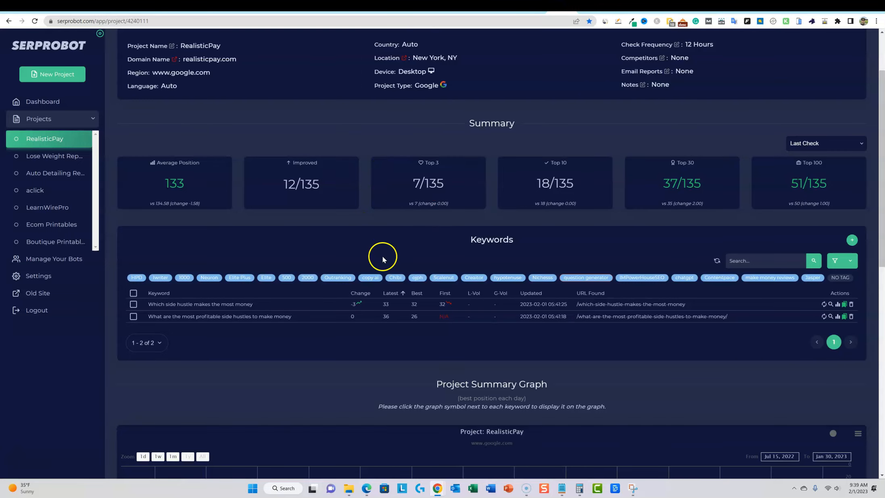
left_click(851, 239)
key("ctrl+v")
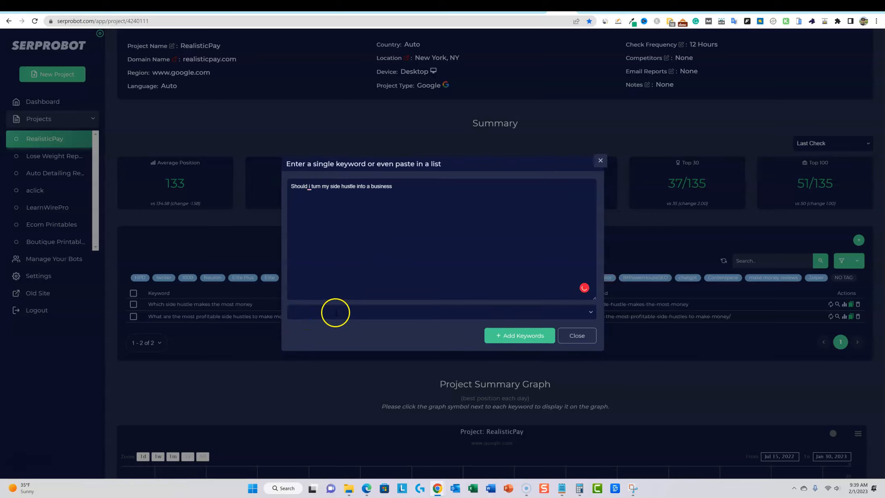
Step: Assign the "make money reviews" tag to the new keyword and add it to the tracked keywords
left_click(335, 312)
scroll(339, 327, "down", 5)
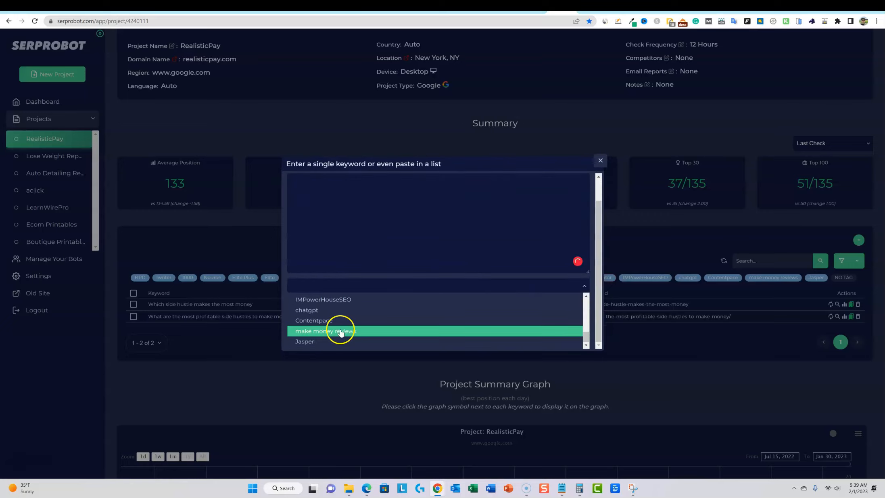
scroll(322, 318, "up", 2)
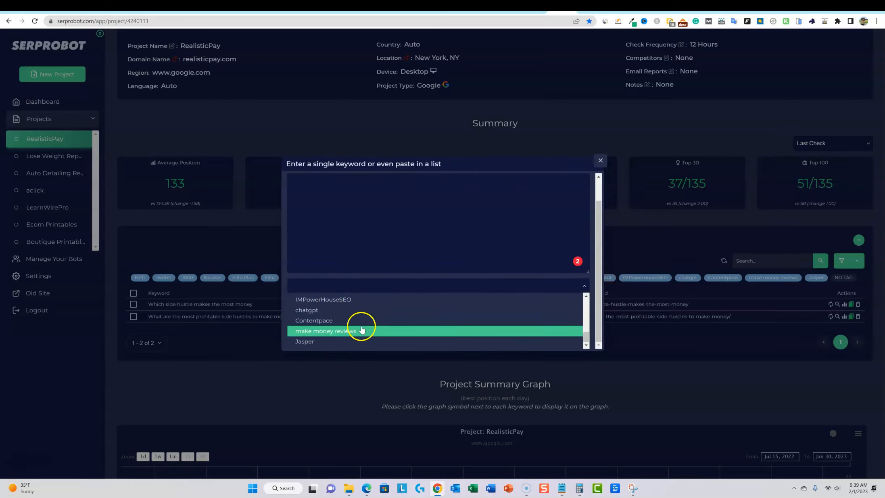
left_click(349, 329)
left_click(518, 335)
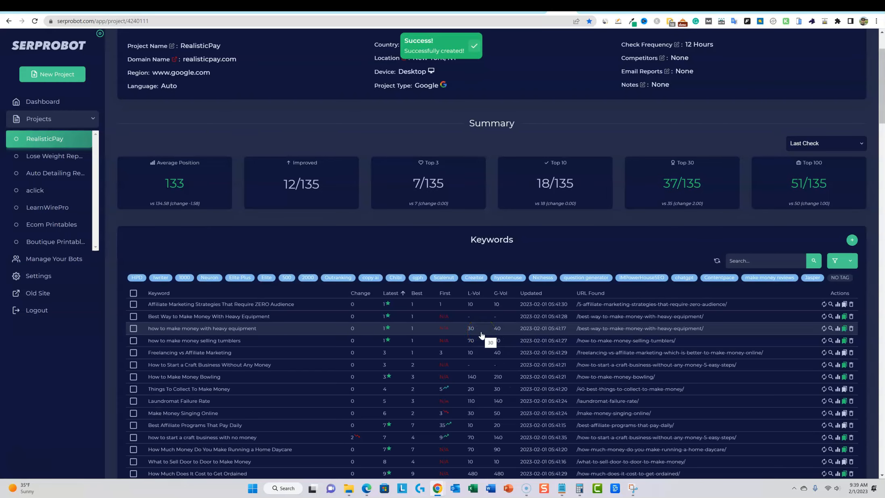
Step: Return to the live post on realisticpay.com and select its full web address
left_click(758, 9)
left_click(610, 168)
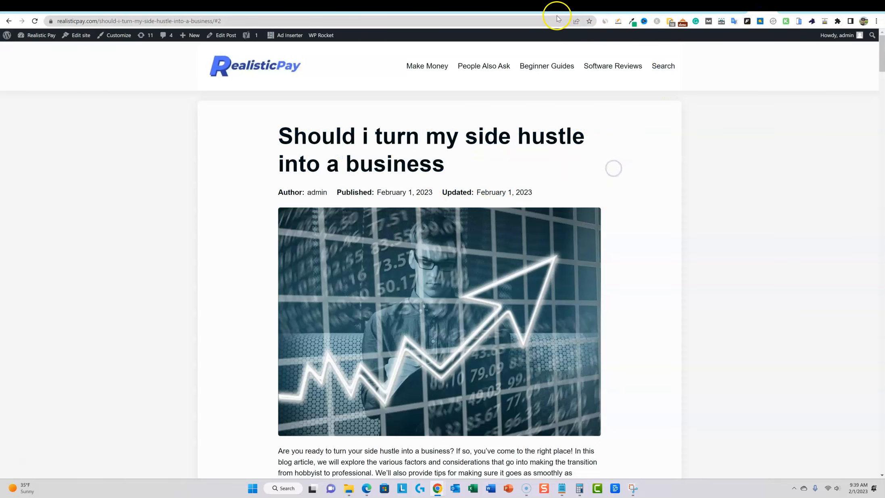
left_click_drag(213, 21, 39, 23)
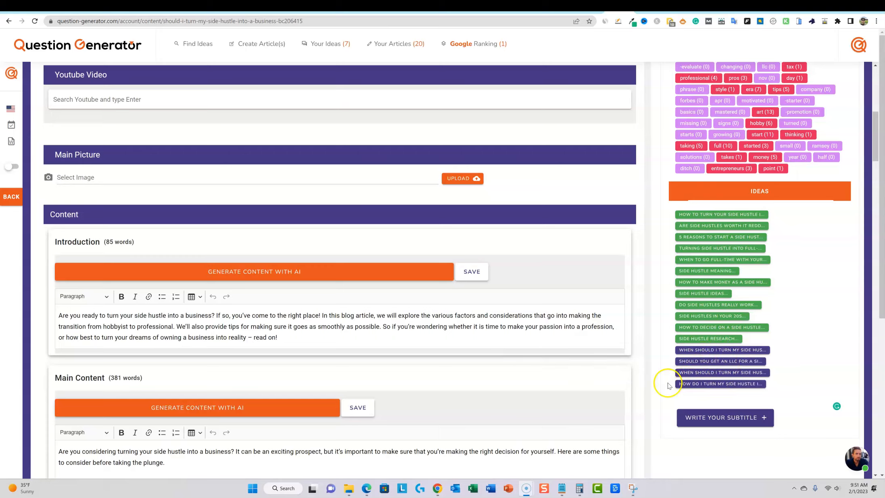
Step: Review the article's subtitle ideas, introduction, main content and subtitle sections in the Question Generator editor
scroll(737, 345, "down", 1)
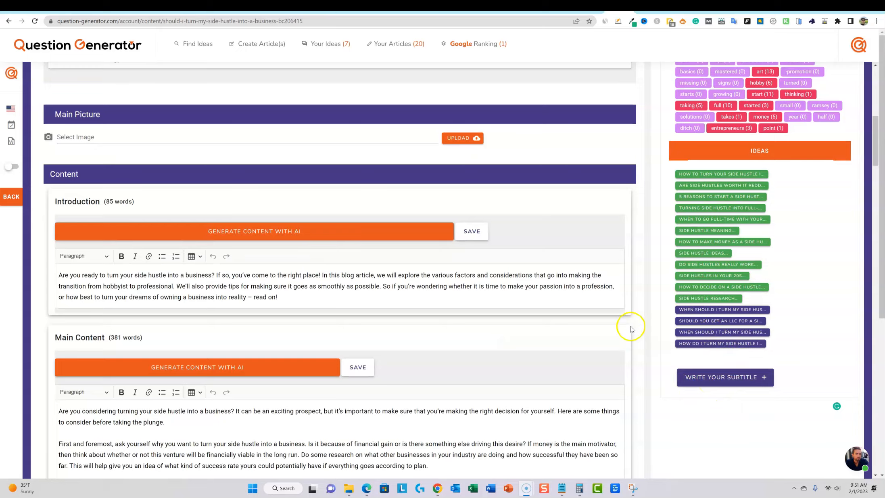
scroll(705, 313, "up", 1)
scroll(704, 312, "up", 5)
scroll(704, 312, "down", 4)
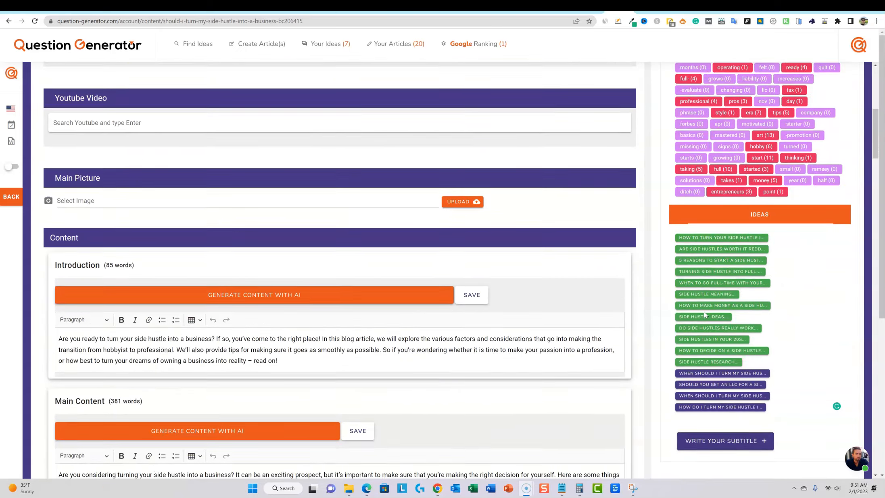
scroll(704, 311, "down", 20)
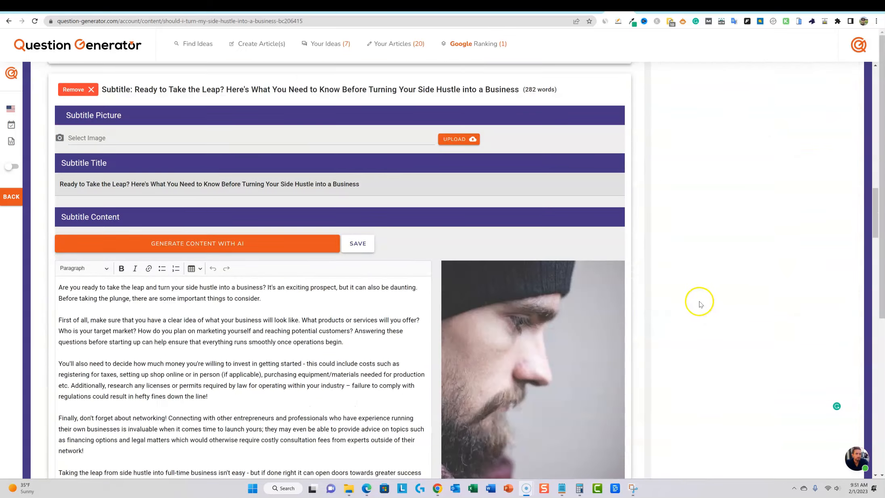
scroll(699, 303, "up", 12)
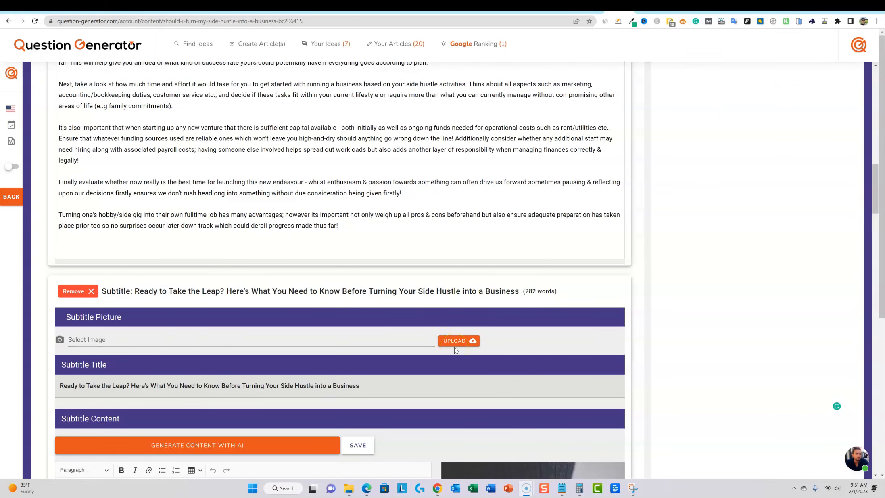
scroll(455, 349, "down", 3)
scroll(704, 265, "down", 20)
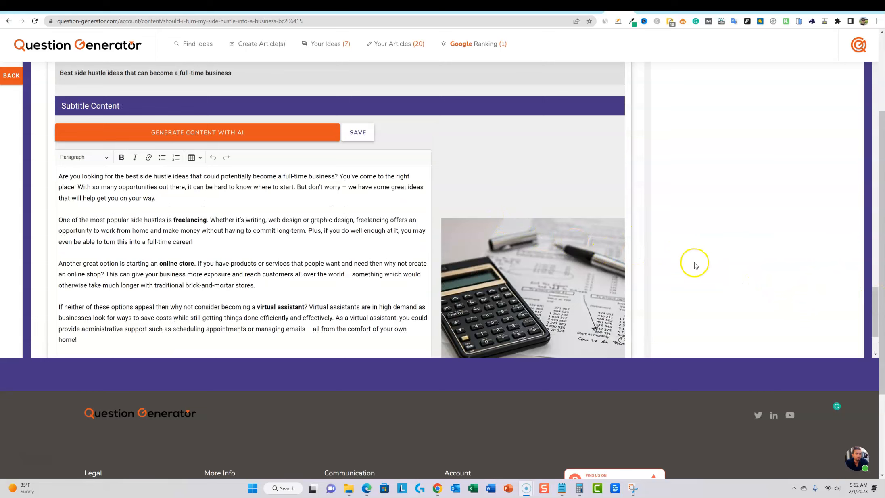
scroll(704, 265, "up", 2)
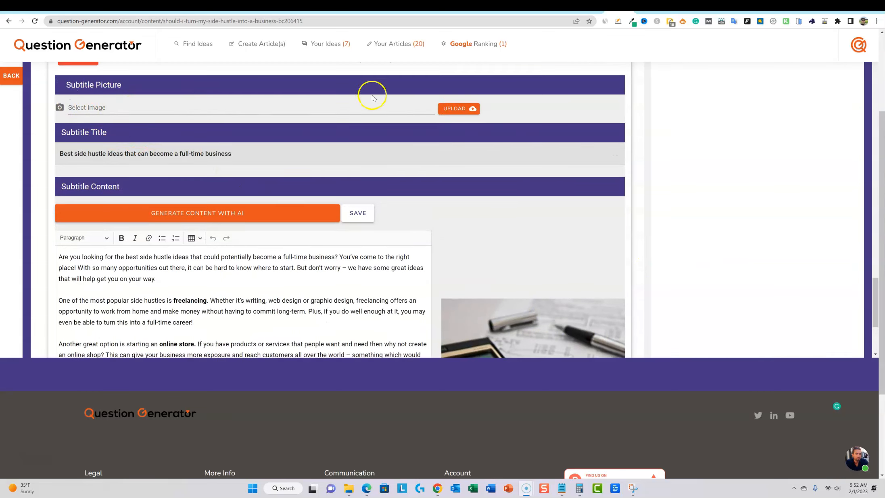
Step: Return to the start of the article editor and examine the keyword counts, image and video search areas and publishing status
left_click_drag(874, 290, 841, 74)
scroll(514, 181, "up", 15)
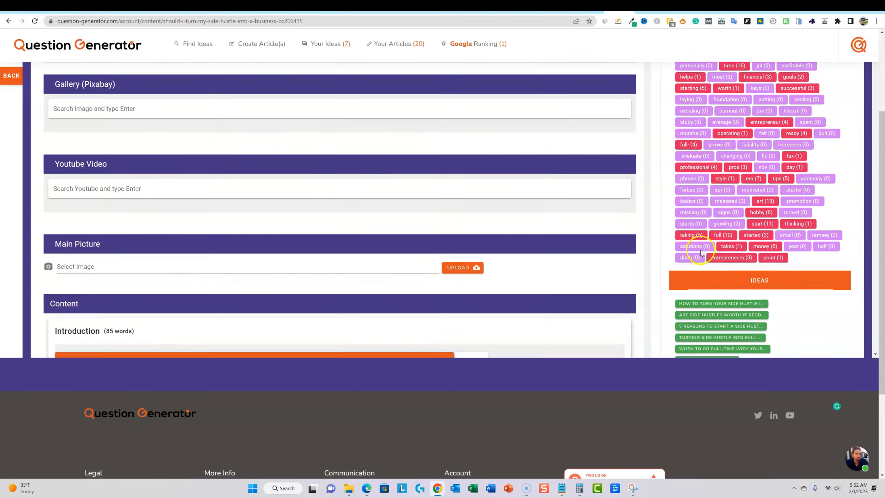
scroll(700, 253, "up", 6)
scroll(343, 265, "down", 2)
scroll(342, 265, "down", 2)
scroll(577, 350, "up", 4)
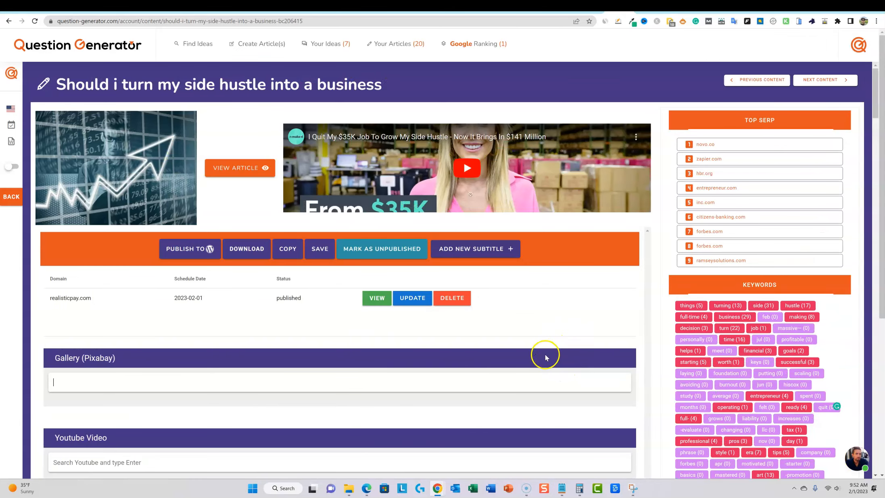
scroll(546, 357, "down", 1)
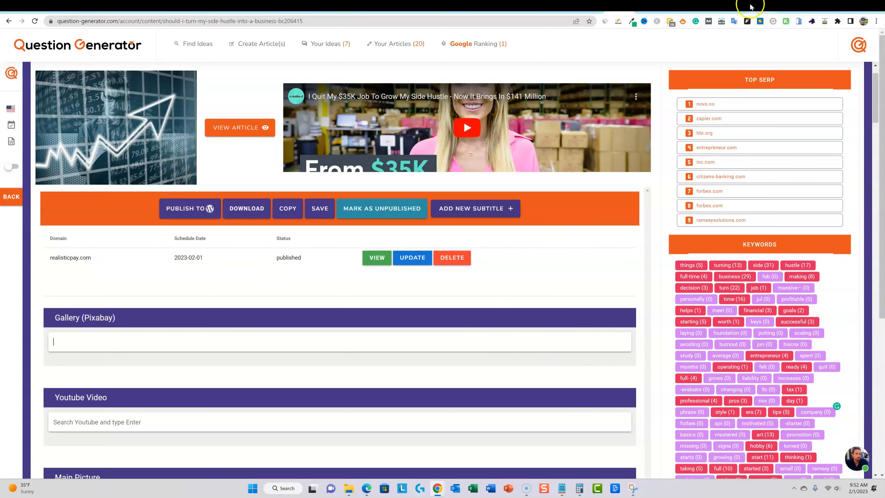
Step: Switch to the live post and inspect the picture under "Best side hustle ideas that can become a full-time business"
left_click(761, 6)
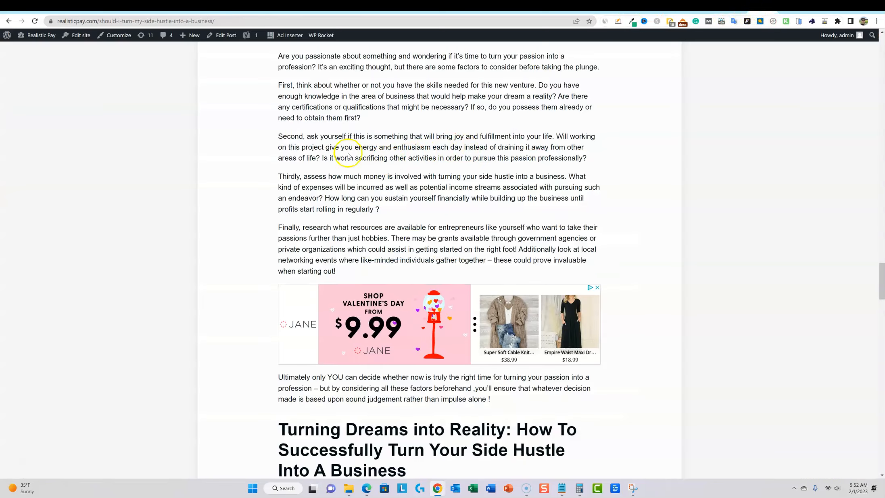
scroll(387, 185, "down", 3)
scroll(432, 225, "down", 20)
scroll(457, 249, "up", 10)
scroll(456, 249, "up", 11)
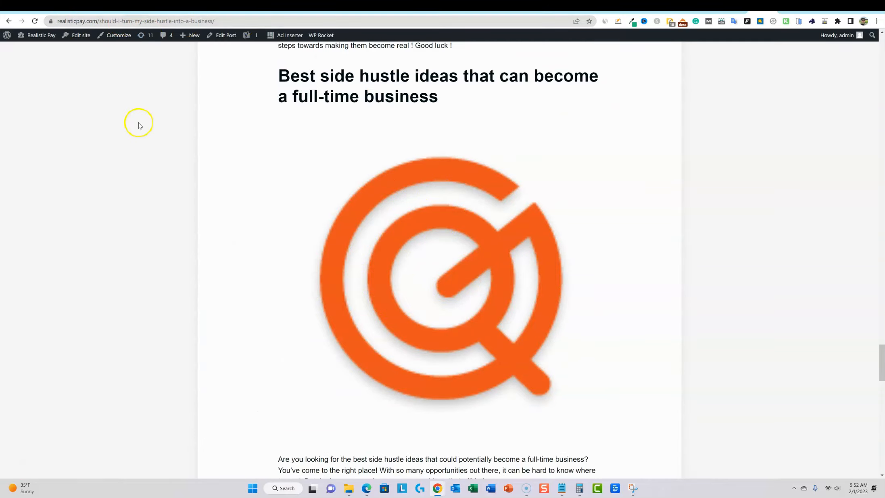
Step: Reload the live post and check the images and text in its last two subtitle sections
left_click(34, 20)
scroll(318, 198, "down", 10)
scroll(329, 206, "up", 20)
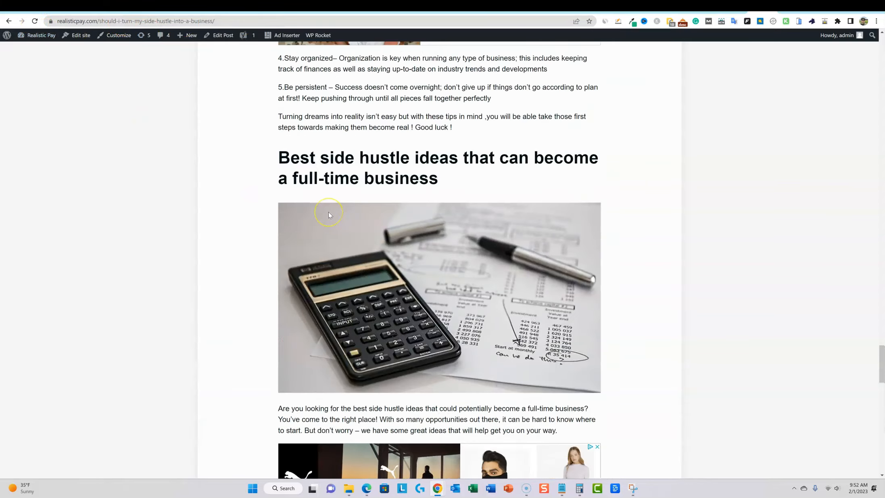
scroll(331, 209, "down", 9)
scroll(330, 208, "down", 5)
scroll(362, 234, "up", 7)
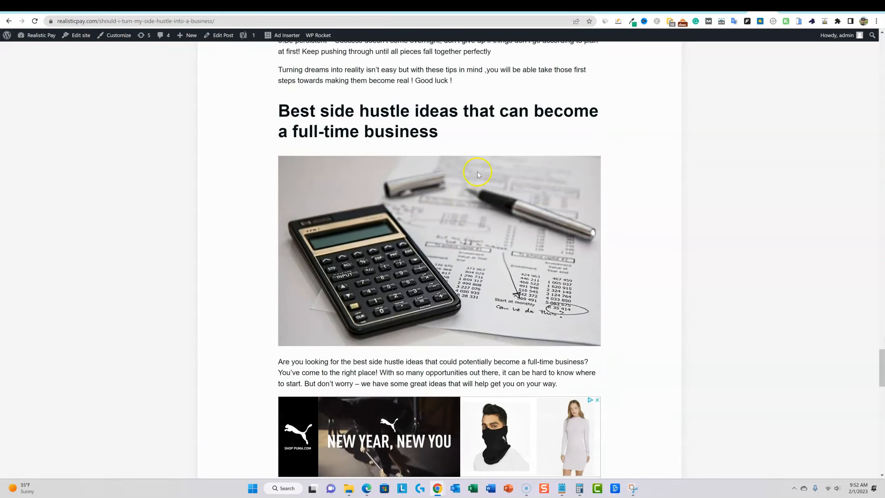
scroll(438, 267, "down", 7)
scroll(438, 272, "down", 6)
scroll(452, 264, "up", 20)
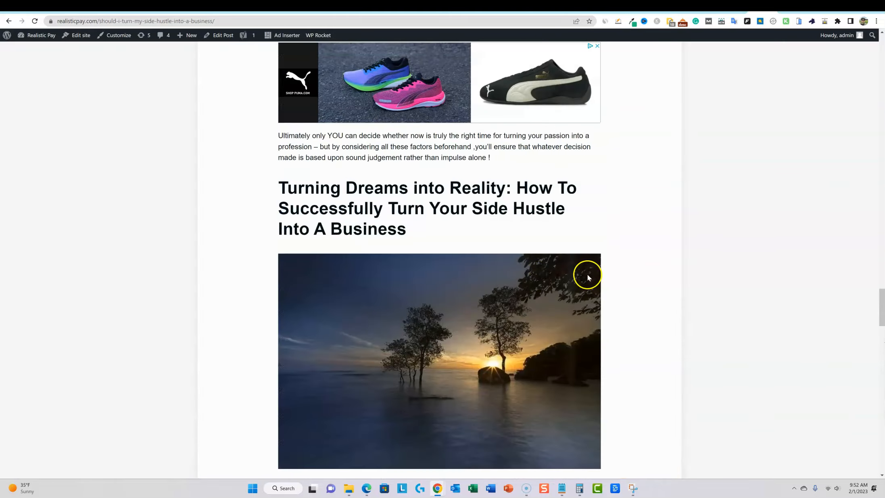
Step: Select the live post's web address from the start of the post, then switch to the Contentpace topic reports dashboard
left_click_drag(879, 286, 854, 33)
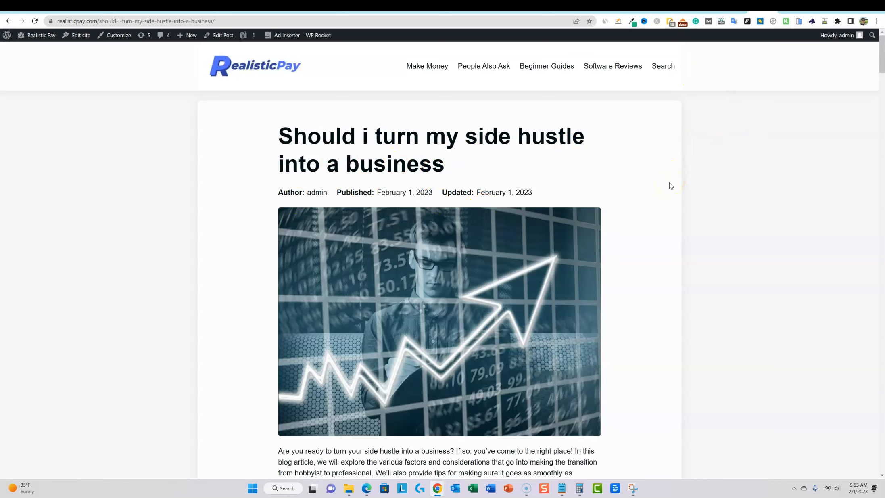
left_click_drag(213, 21, 56, 22)
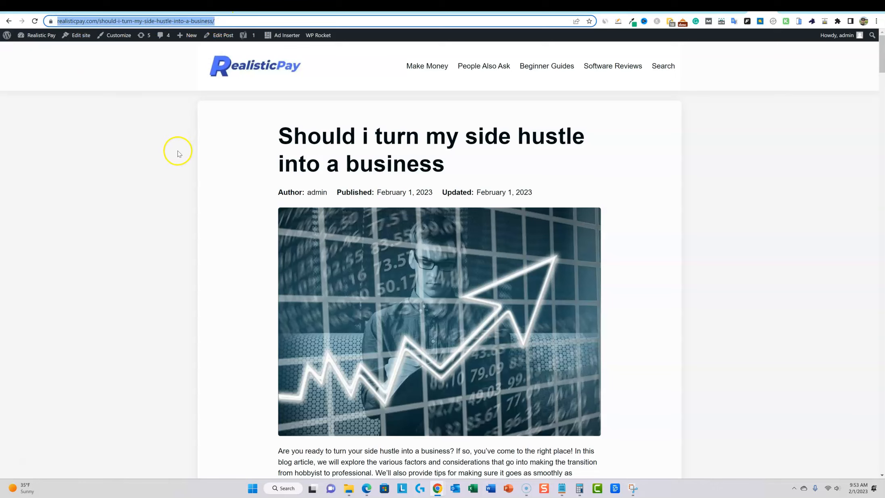
left_click(532, 10)
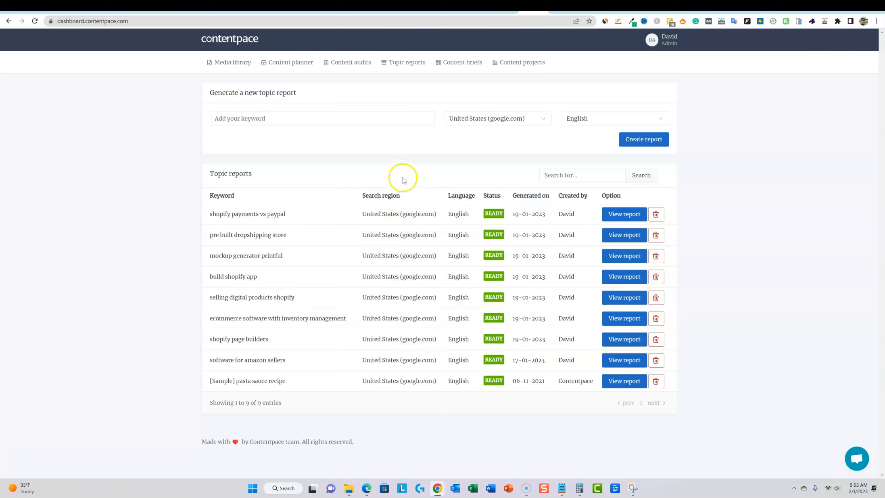
Step: Open the content audits section and enter the live post's copied web address as the page to audit
left_click(360, 63)
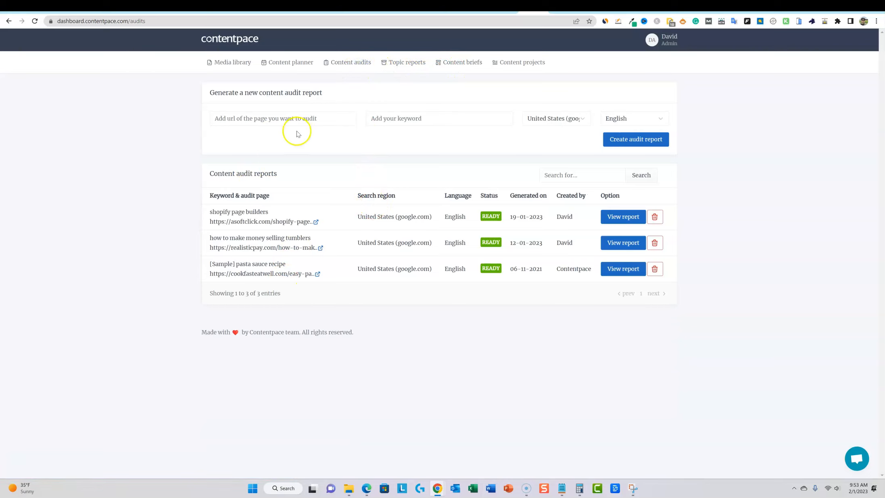
left_click(278, 119)
key("ctrl+v")
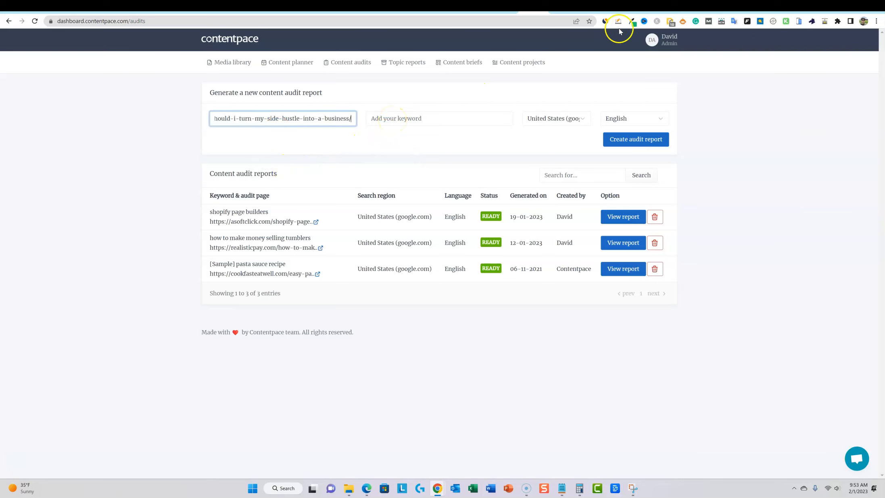
Step: Use the live post's title "Should i turn my side hustle into a business" as the audit keyword and create the audit report
left_click(737, 6)
left_click_drag(445, 162, 286, 139)
key("ctrl+c")
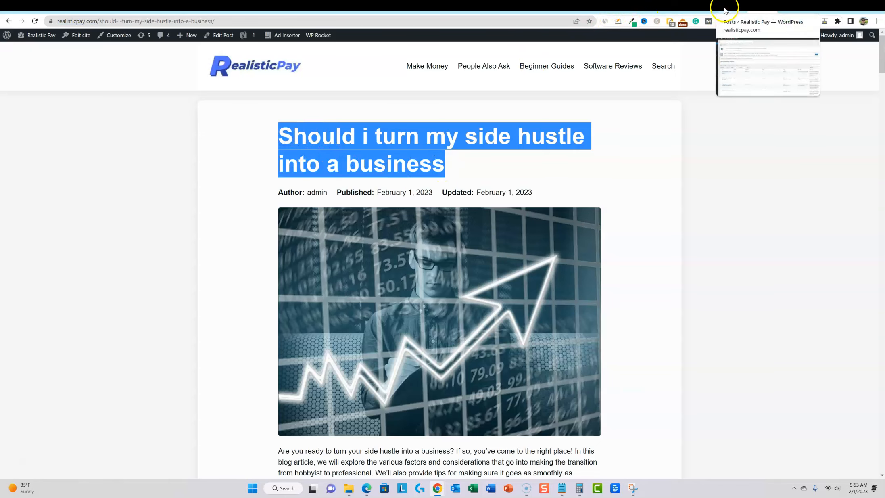
left_click(528, 6)
left_click(393, 118)
key("ctrl+v")
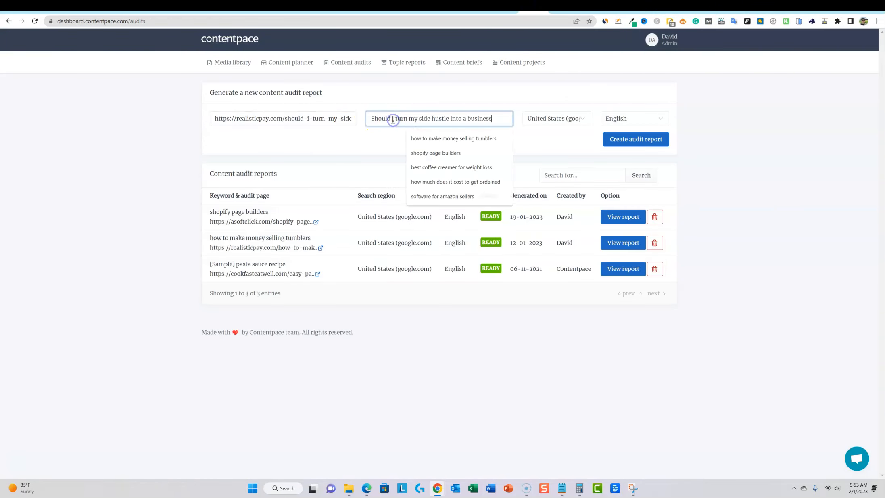
left_click(640, 142)
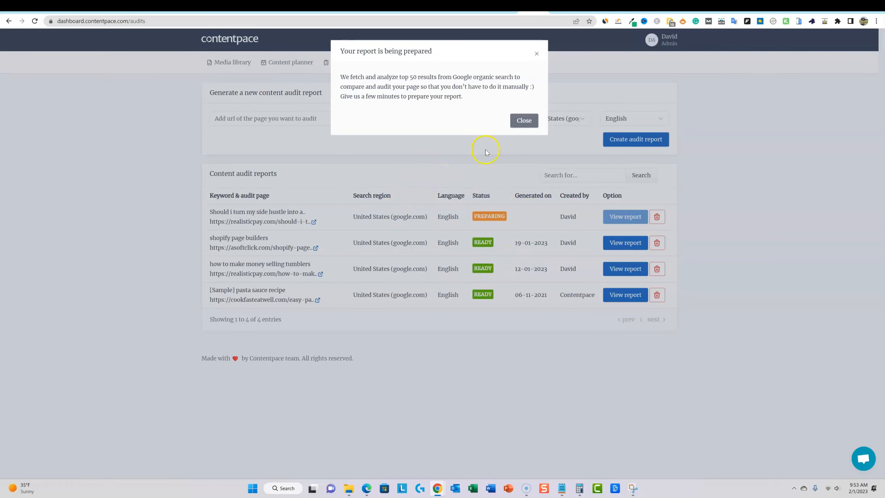
left_click(523, 120)
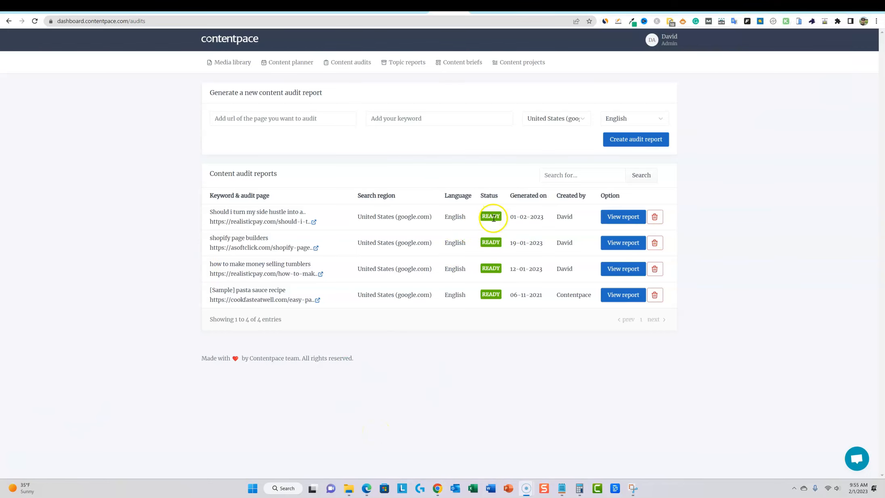
Step: Open the side hustle post's audit report and examine the competitor word count comparison and the vital content metrics
left_click(617, 221)
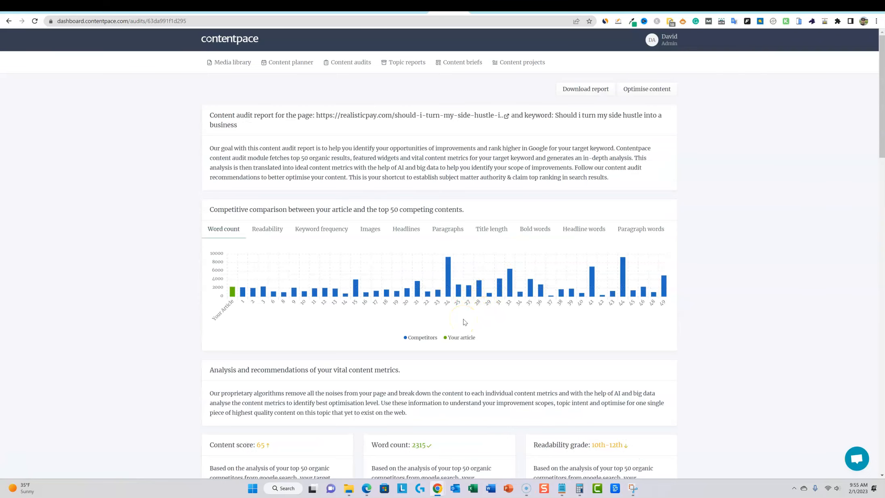
scroll(463, 321, "down", 1)
scroll(463, 321, "up", 1)
scroll(518, 339, "down", 3)
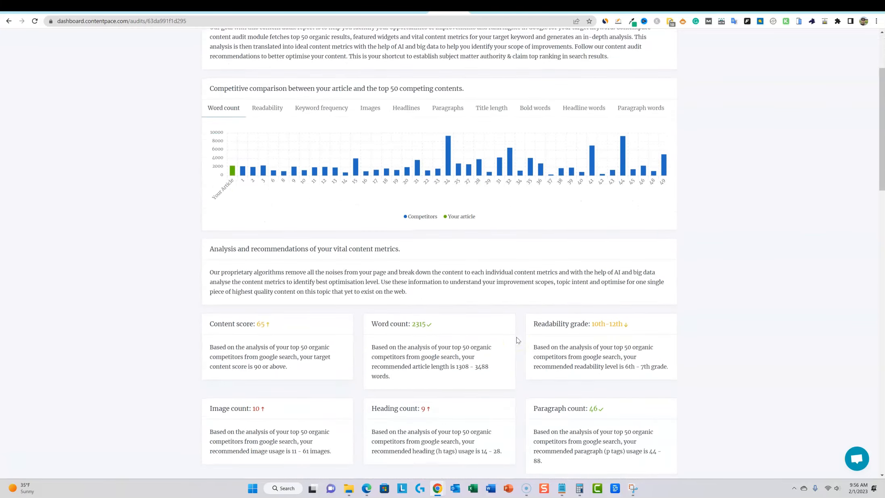
scroll(518, 340, "down", 1)
scroll(518, 340, "up", 4)
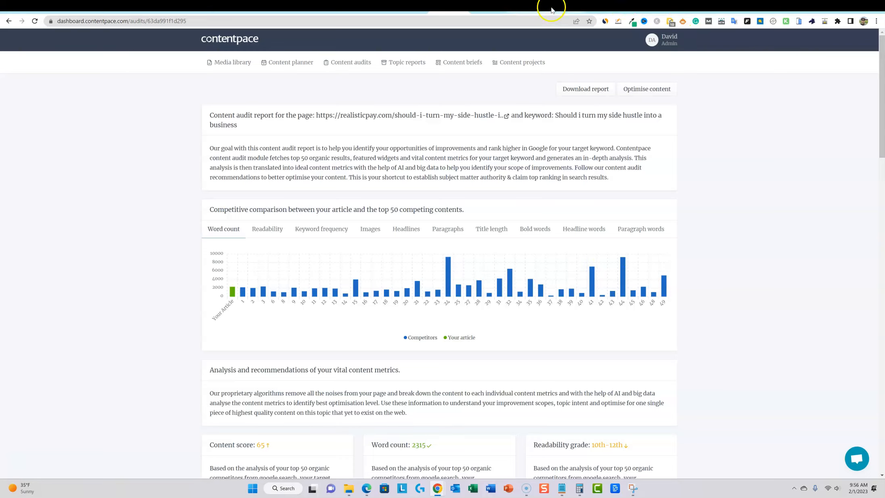
Step: Check the article in Question Generator, return to the Contentpace audit report and highlight the recommended article length
left_click(564, 11)
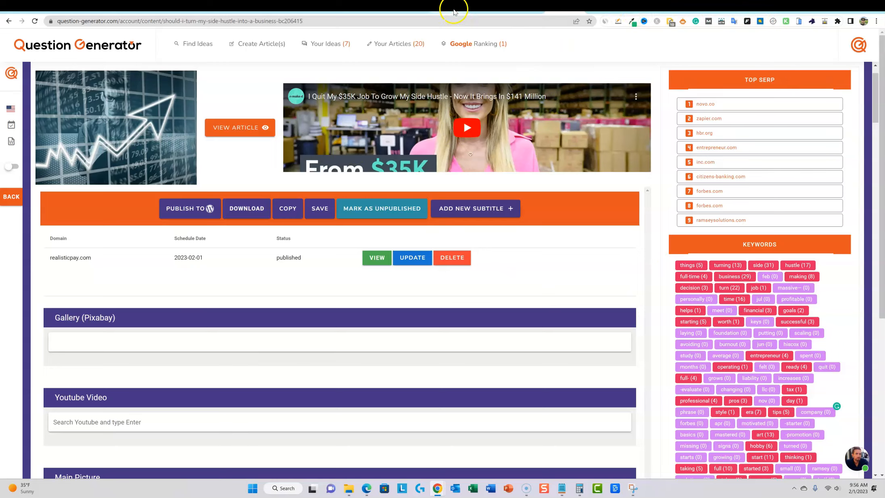
left_click(451, 9)
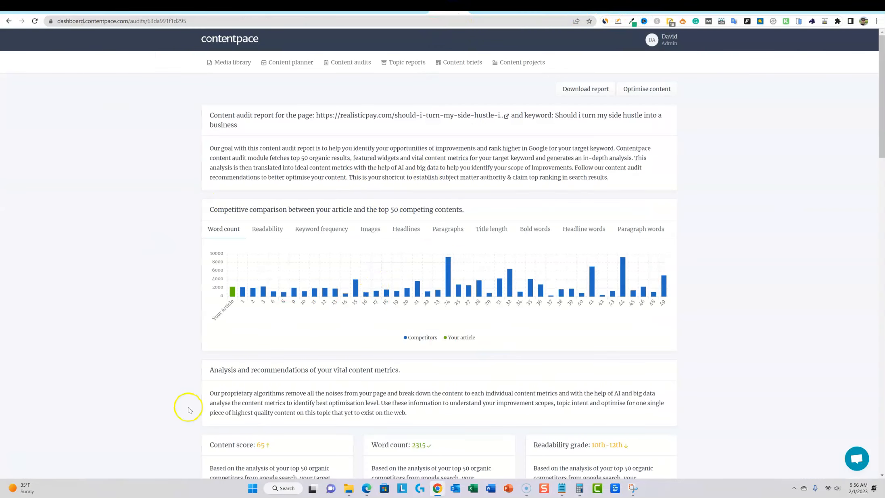
scroll(292, 375, "down", 4)
scroll(291, 372, "down", 2)
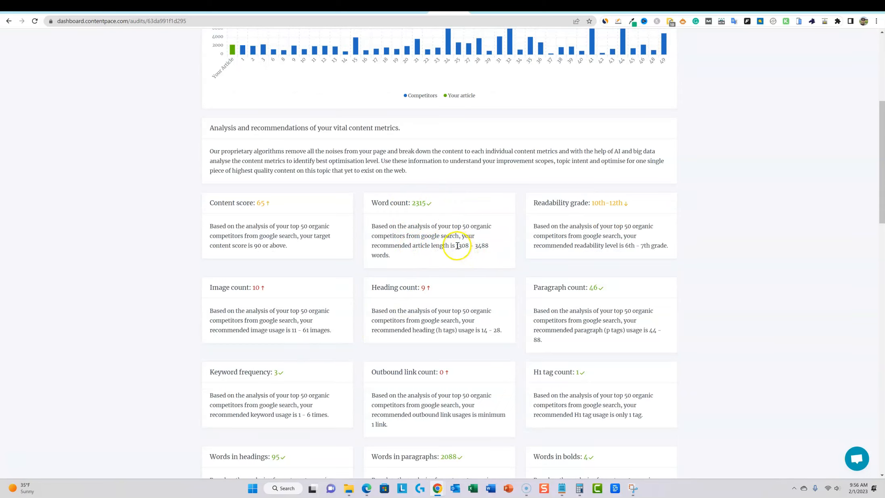
left_click_drag(491, 246, 491, 257)
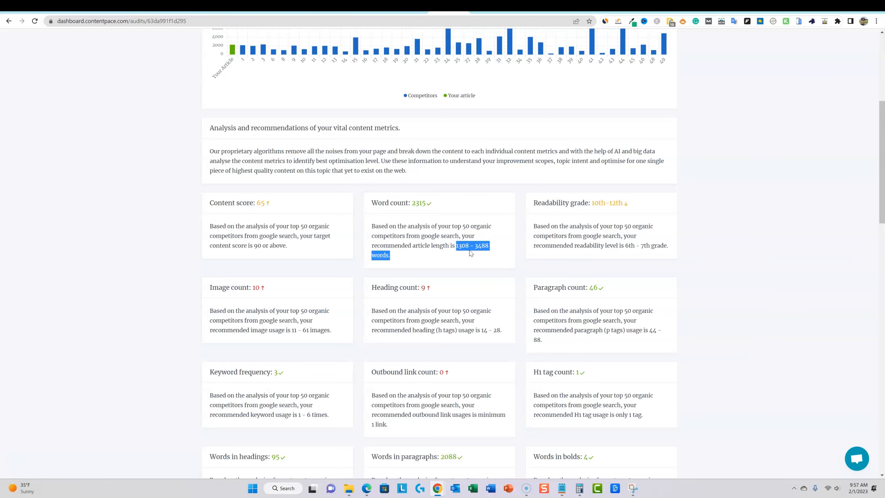
Step: Review the audit's heading, keyword, title and meta description metrics, and highlight the article's own word count
scroll(470, 253, "up", 5)
scroll(469, 254, "down", 15)
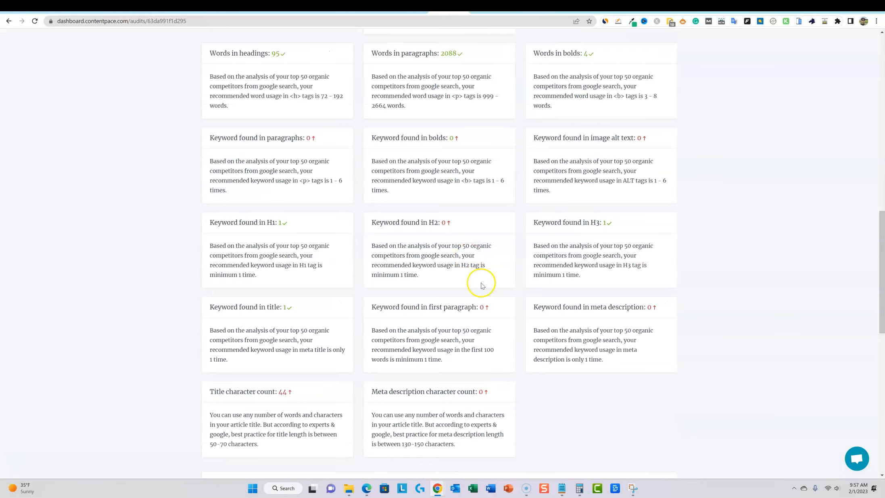
scroll(480, 285, "up", 12)
left_click_drag(427, 284, 397, 284)
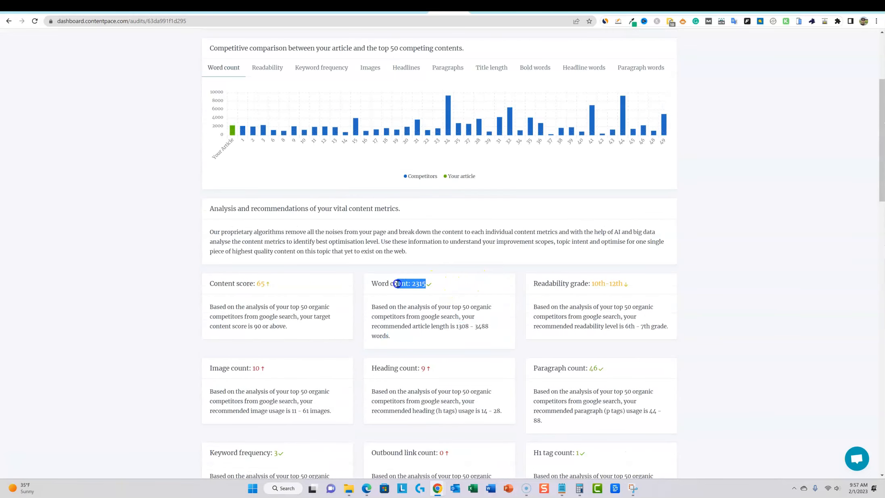
left_click(366, 274)
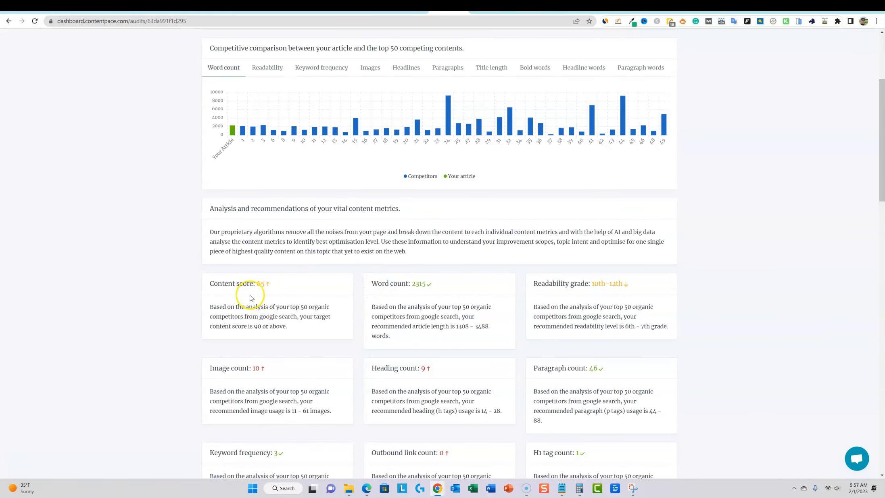
Step: Highlight the readability grade in the audit report and compare it with the content score and remaining metrics
scroll(442, 345, "down", 2)
left_click_drag(623, 203, 593, 204)
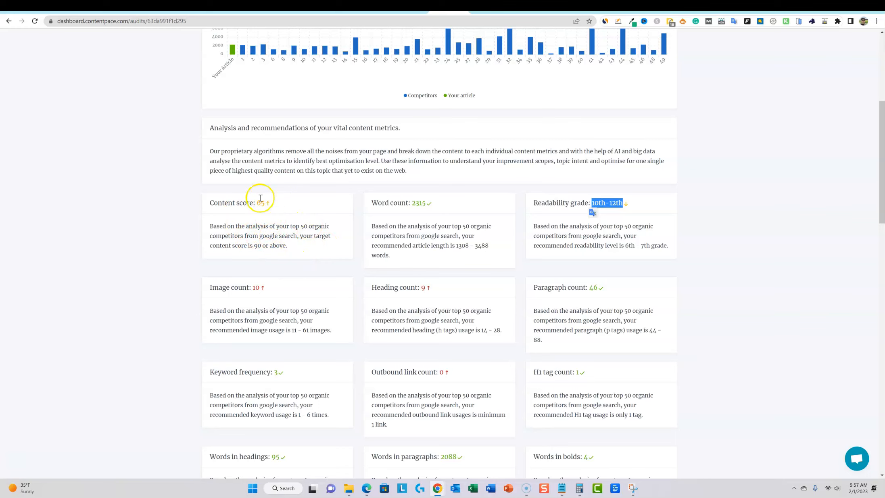
scroll(290, 246, "down", 5)
scroll(306, 253, "up", 10)
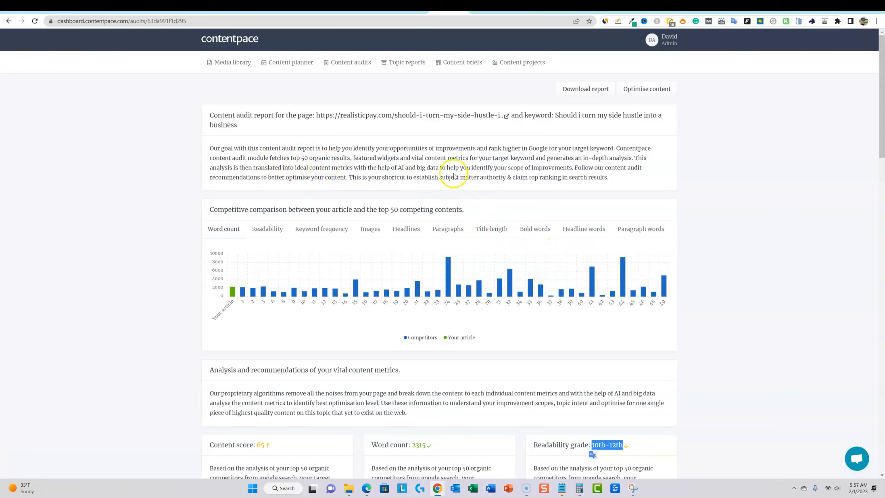
Step: Open the audited article for content optimisation and examine its imported text, scores and suggested phrases
left_click(655, 91)
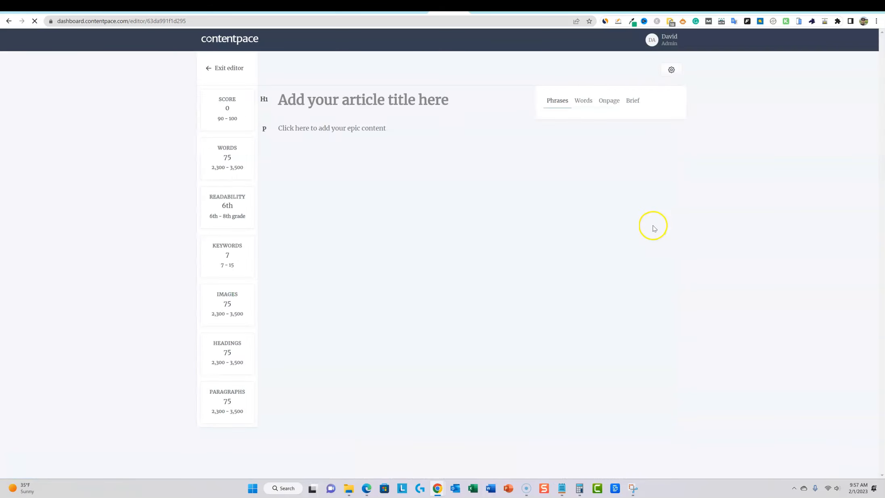
mouse_move(228, 106)
scroll(459, 298, "down", 10)
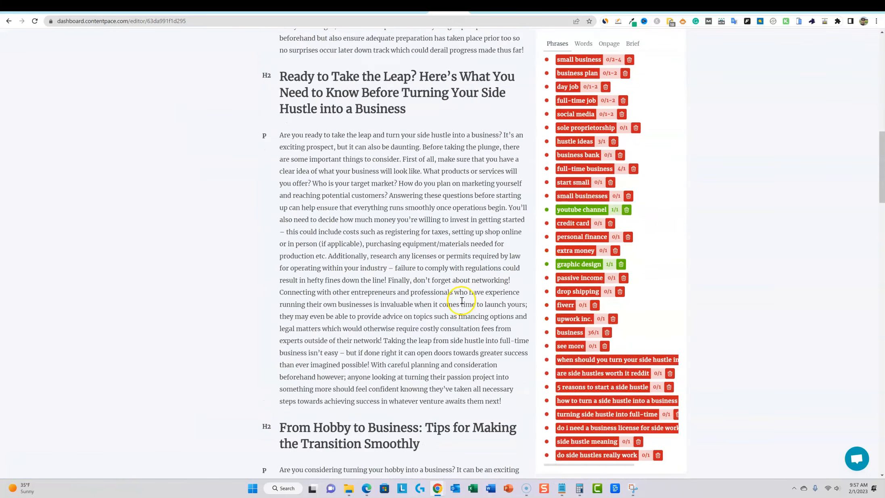
scroll(461, 301, "up", 10)
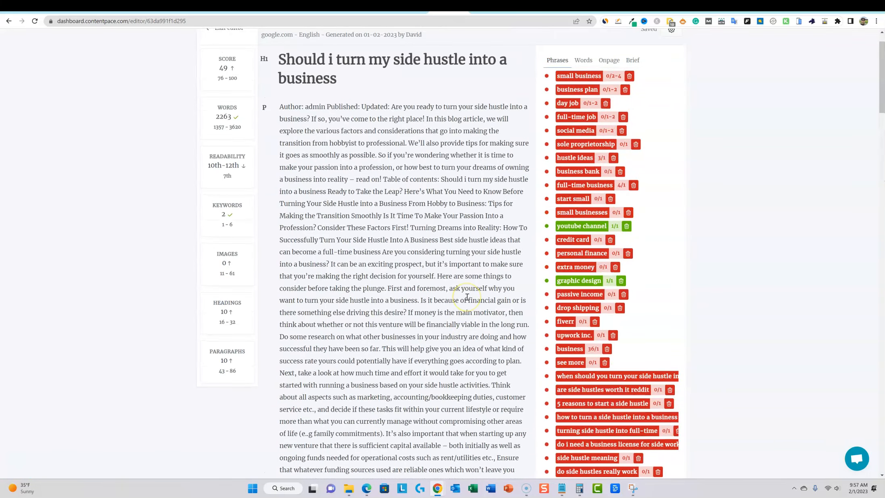
Step: Switch to the live post to check the images under its subtitles, and return to the Contentpace editor
left_click(757, 7)
scroll(445, 284, "down", 20)
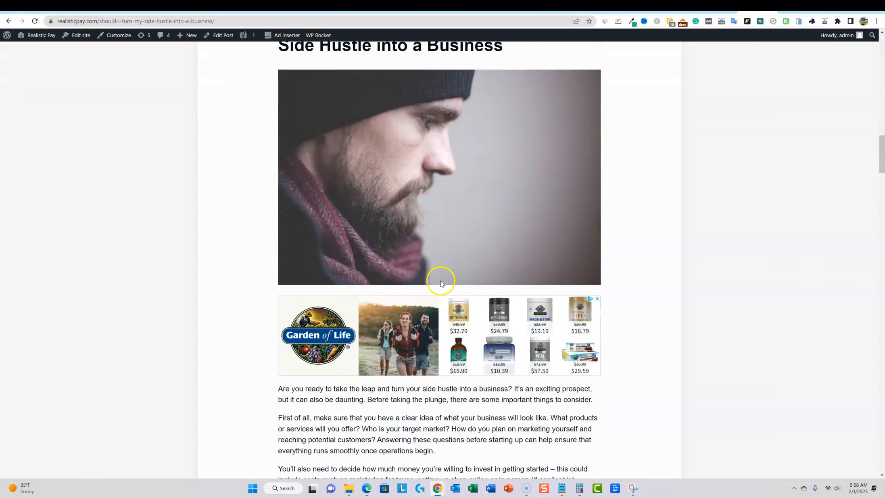
scroll(445, 283, "down", 20)
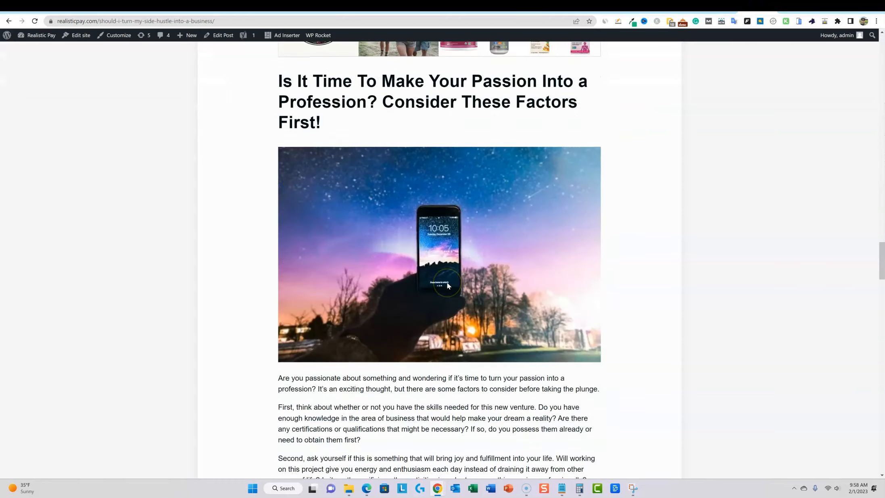
scroll(446, 284, "up", 4)
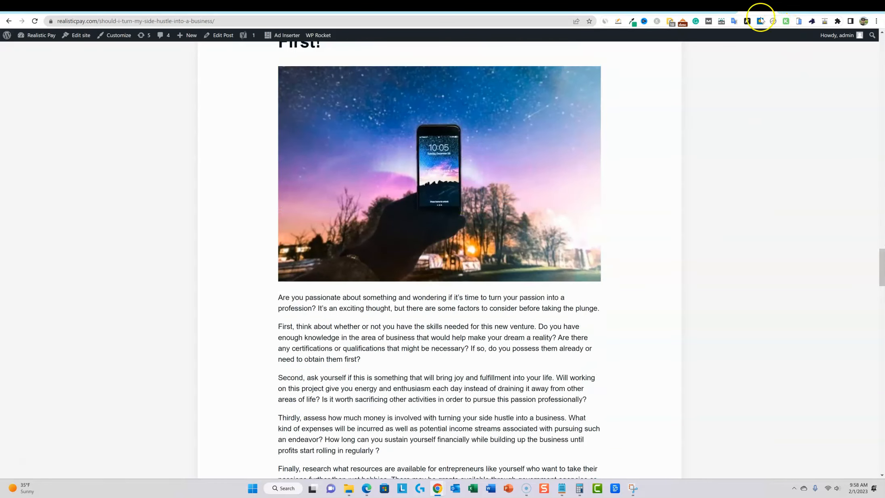
left_click(449, 7)
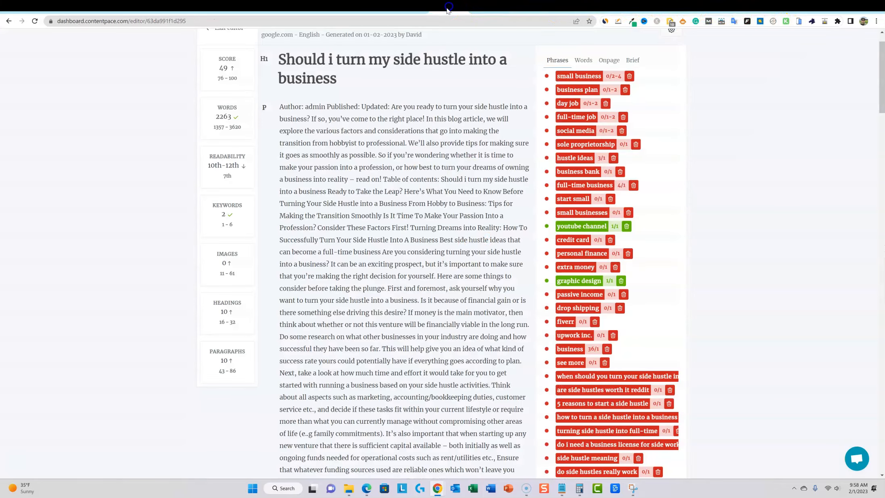
Step: Examine the suggested phrases for the article and the image count in the Contentpace editor
scroll(422, 322, "down", 1)
scroll(419, 355, "down", 6)
scroll(424, 355, "up", 10)
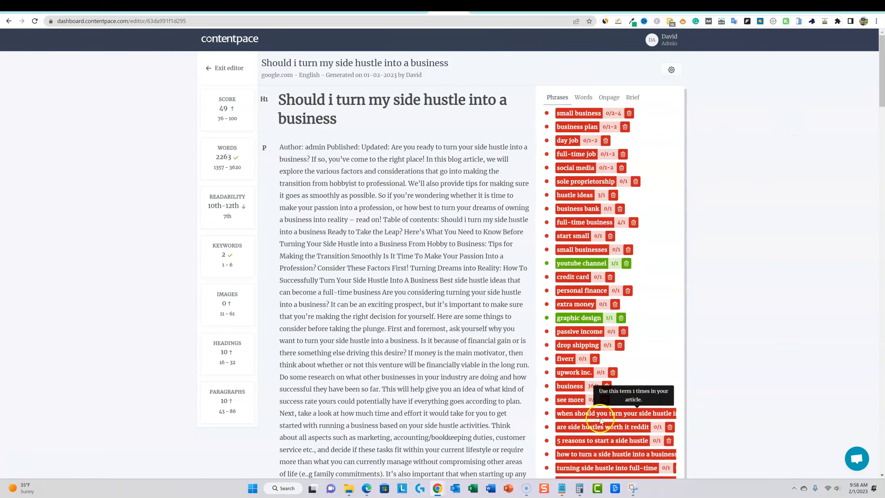
scroll(611, 391, "down", 5)
scroll(611, 392, "down", 1)
scroll(454, 374, "up", 7)
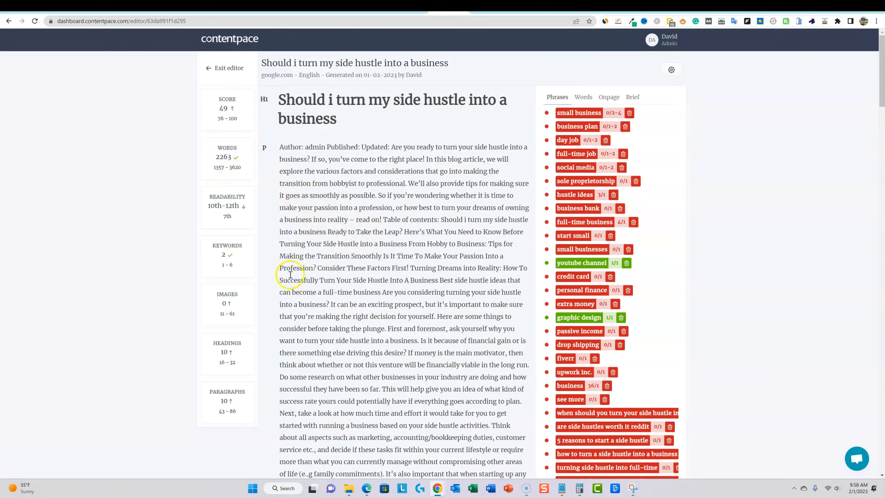
mouse_move(228, 307)
scroll(457, 340, "down", 1)
scroll(494, 346, "up", 1)
mouse_move(231, 308)
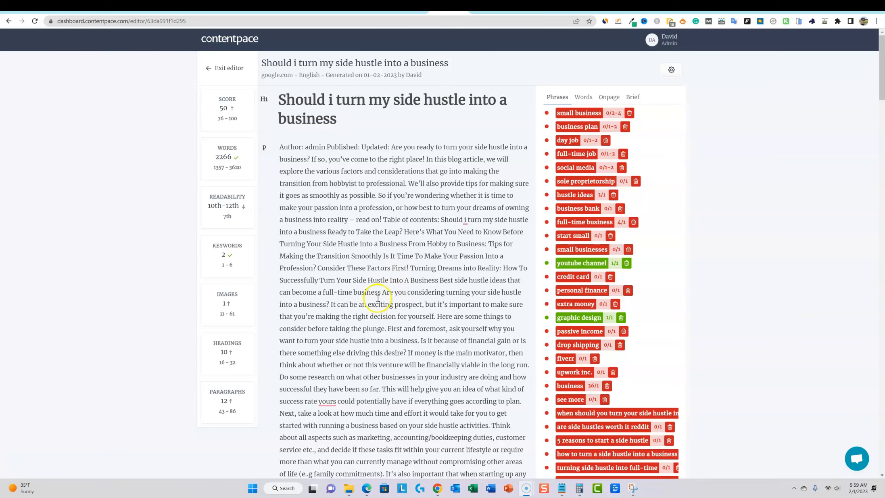
Step: Switch to the live post and review its sections, images and table of contents from the end back to the title
left_click(753, 8)
scroll(524, 258, "up", 10)
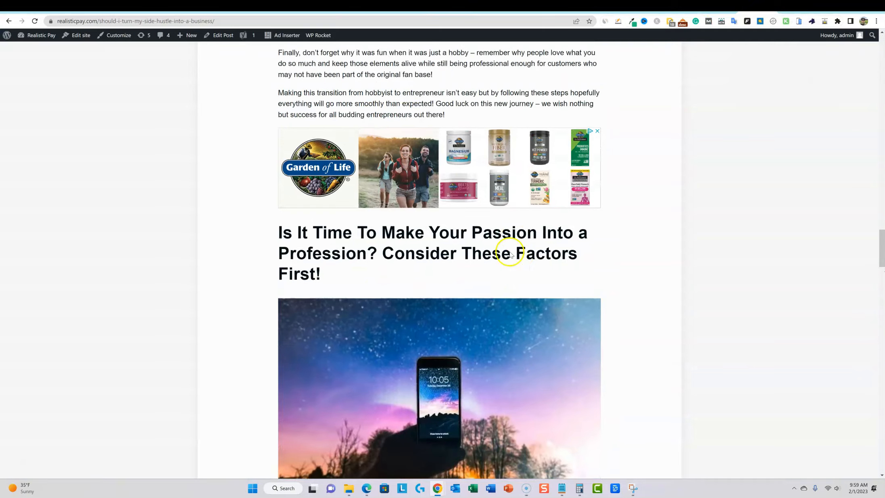
scroll(581, 263, "down", 20)
scroll(615, 288, "up", 10)
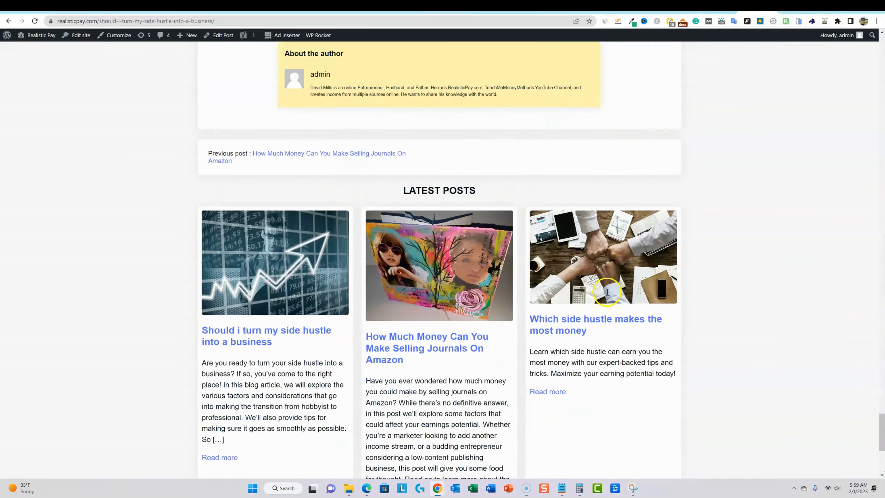
scroll(604, 292, "up", 15)
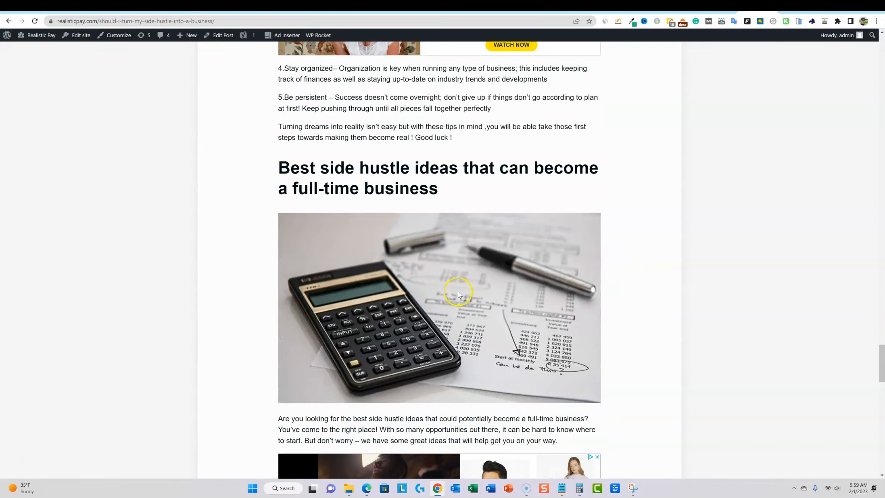
scroll(609, 282, "up", 15)
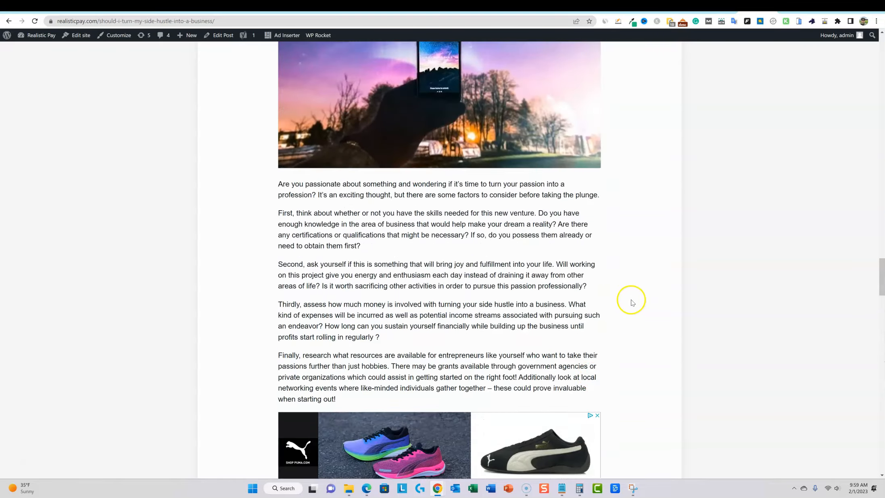
scroll(564, 282, "up", 15)
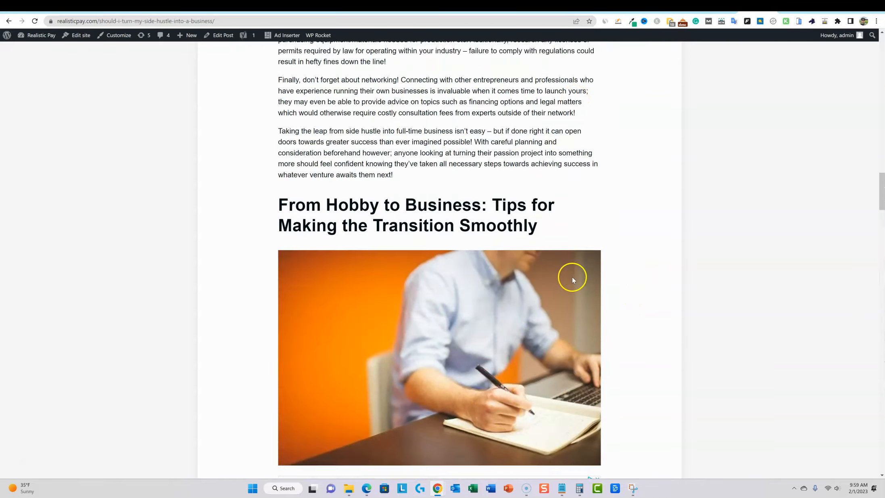
scroll(580, 285, "up", 15)
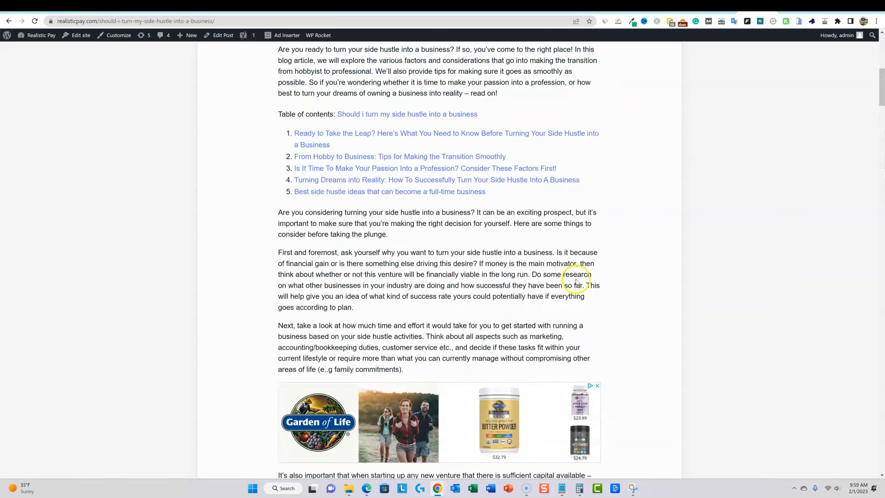
scroll(584, 279, "up", 1)
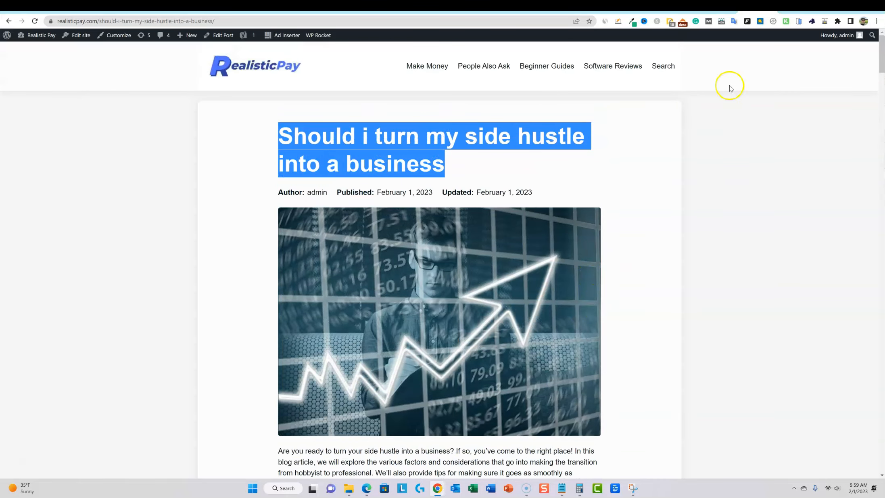
Step: Switch to the Contentpace editor and examine the article's imported images, its scores and its image count
left_click(689, 7)
scroll(521, 302, "down", 10)
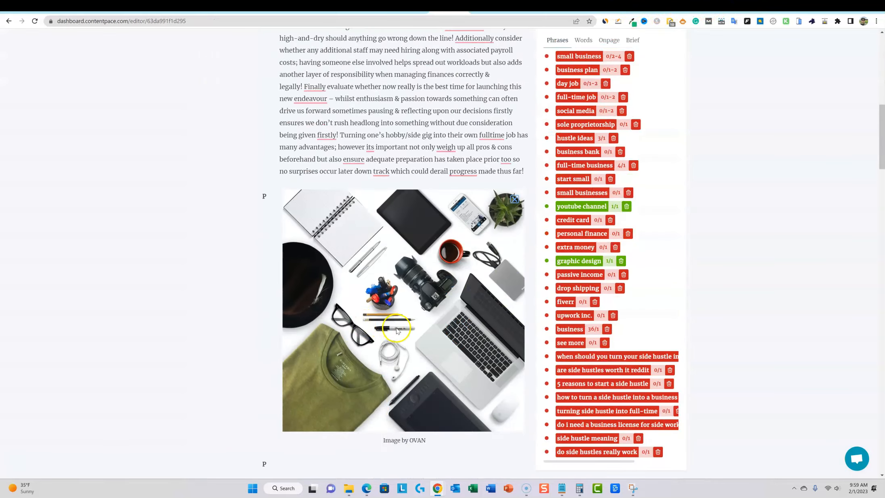
mouse_move(329, 302)
left_click(289, 301)
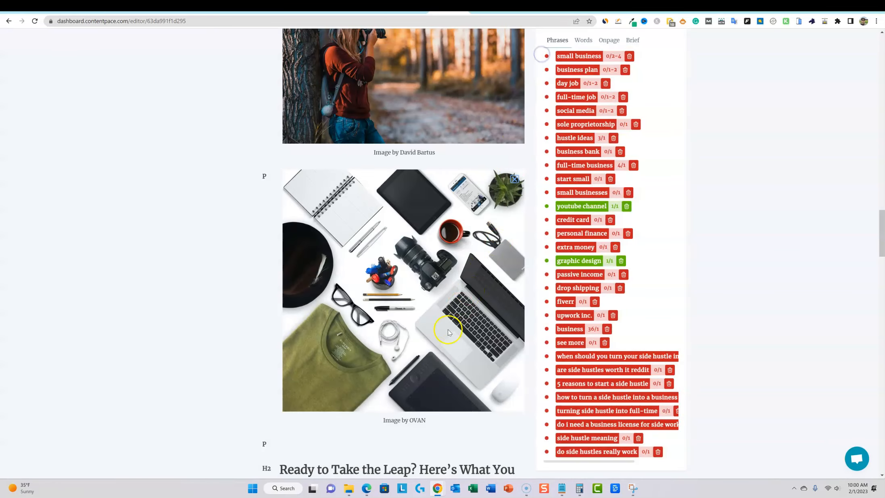
scroll(455, 326, "up", 15)
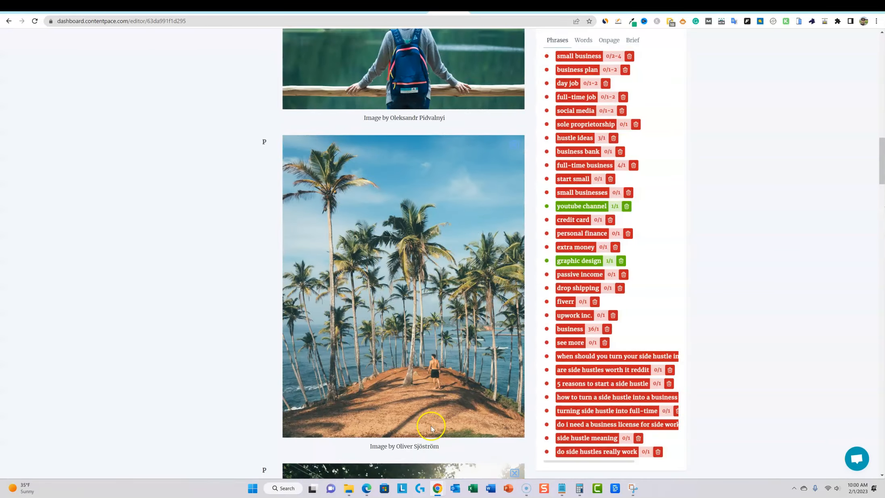
scroll(419, 445, "up", 15)
mouse_move(227, 116)
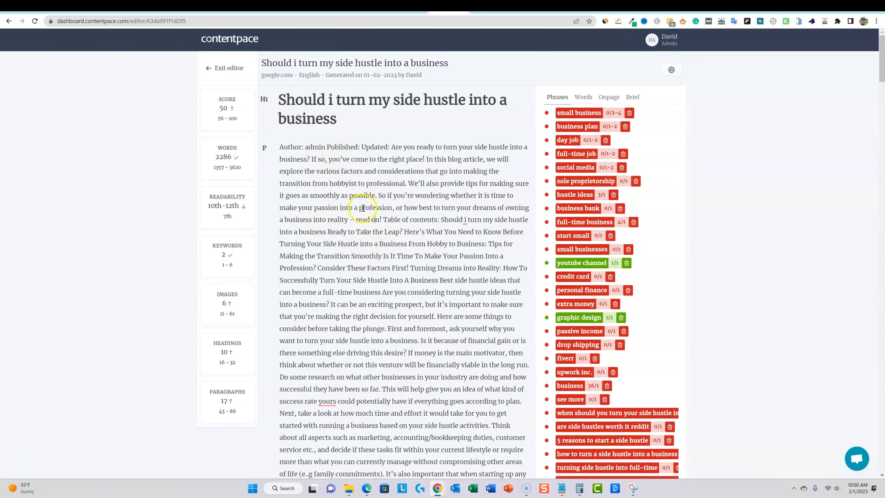
mouse_move(219, 297)
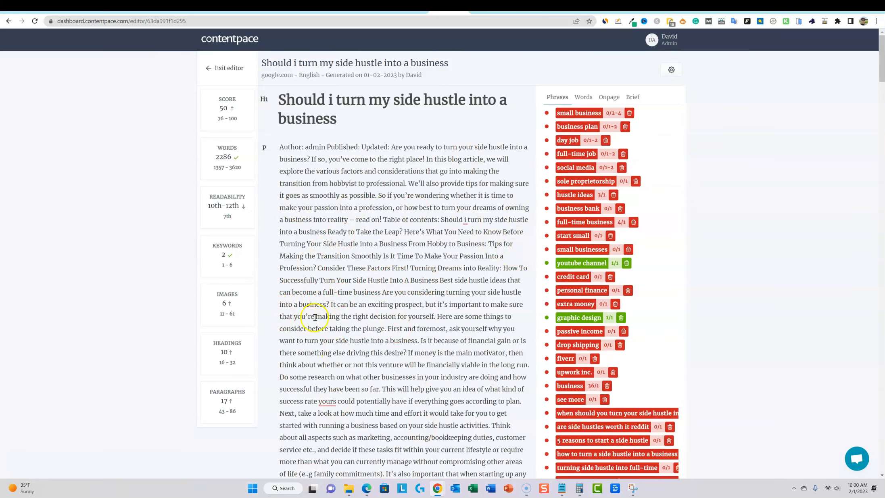
Step: Split the long opening paragraph after "Ready to Take the Leap?", before "Is it because of financial gain" and before "Think about all aspects"
scroll(313, 323, "down", 3)
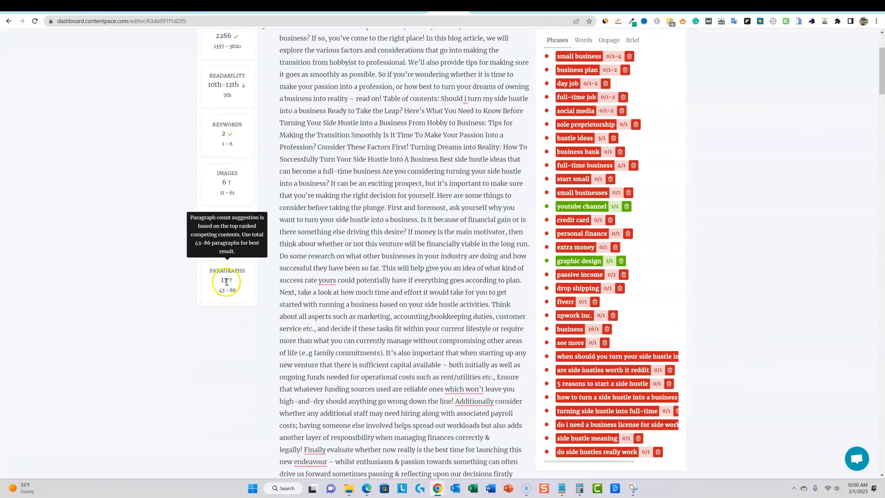
scroll(403, 230, "up", 1)
left_click(404, 151)
key("Return")
left_click(309, 284)
key("Return")
scroll(323, 282, "down", 4)
left_click(348, 233)
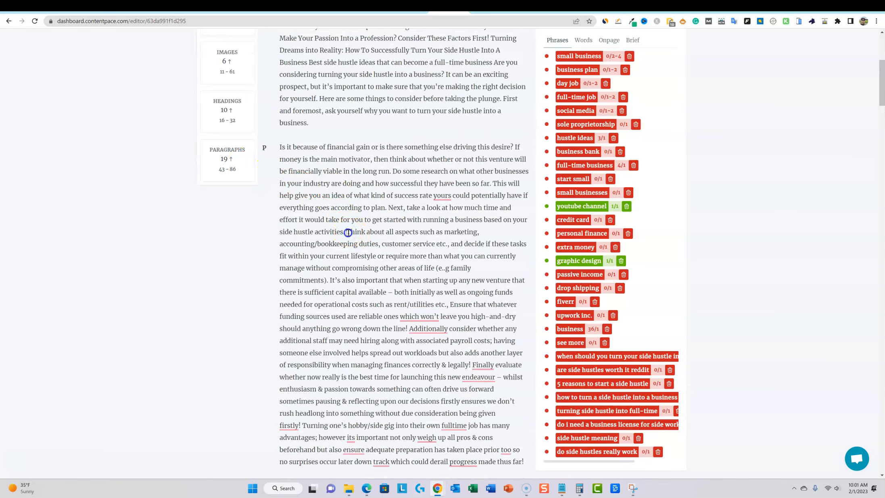
key("Return")
Step: Split long paragraphs further down the article, including before "Virtual assistants are in high demand" and "Finally, if none of these"
scroll(437, 249, "down", 15)
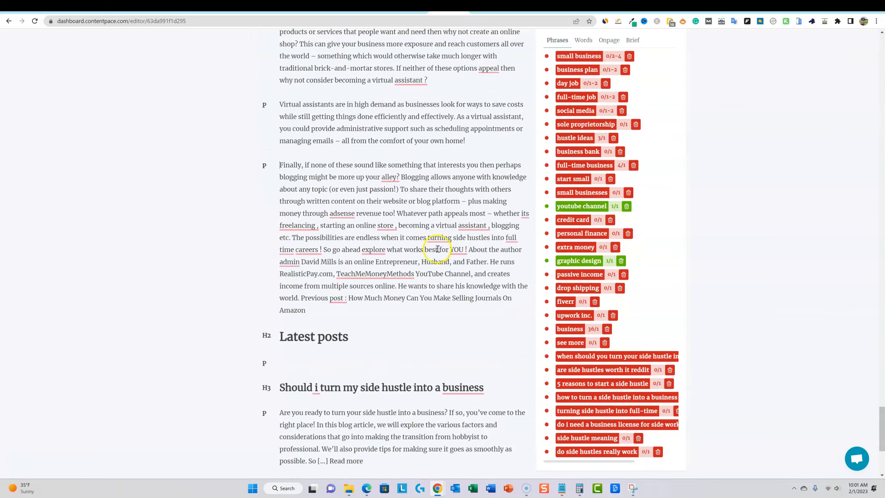
left_click(398, 213)
key("Return")
scroll(444, 240, "down", 15)
scroll(446, 241, "down", 20)
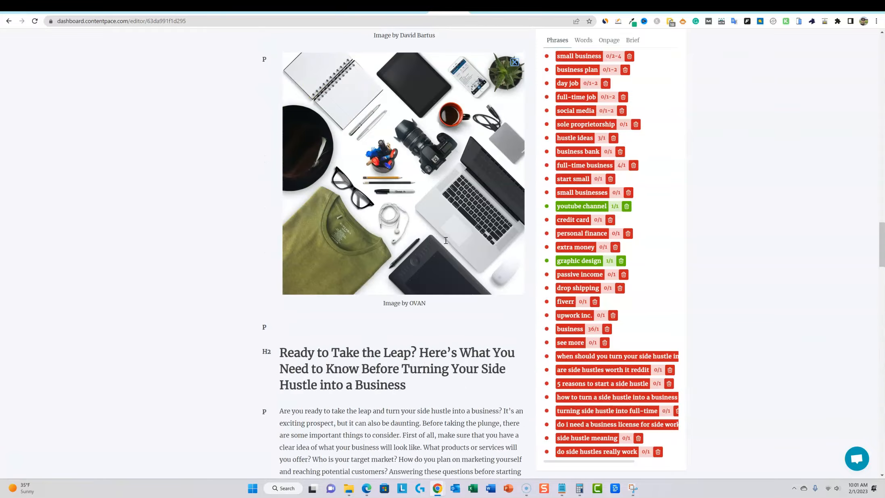
left_click(444, 258)
scroll(443, 258, "up", 20)
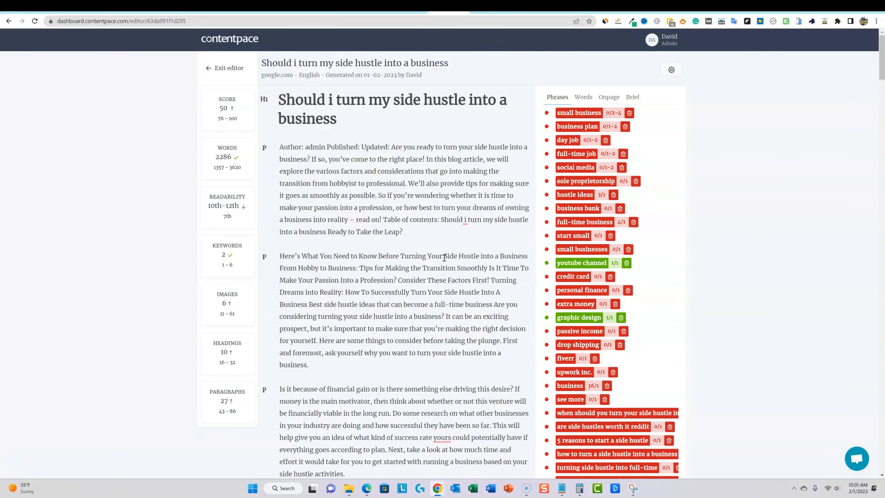
Step: Highlight the opening paragraph, clear the selection and check the usage suggestion for the phrase "small business"
left_click(485, 226)
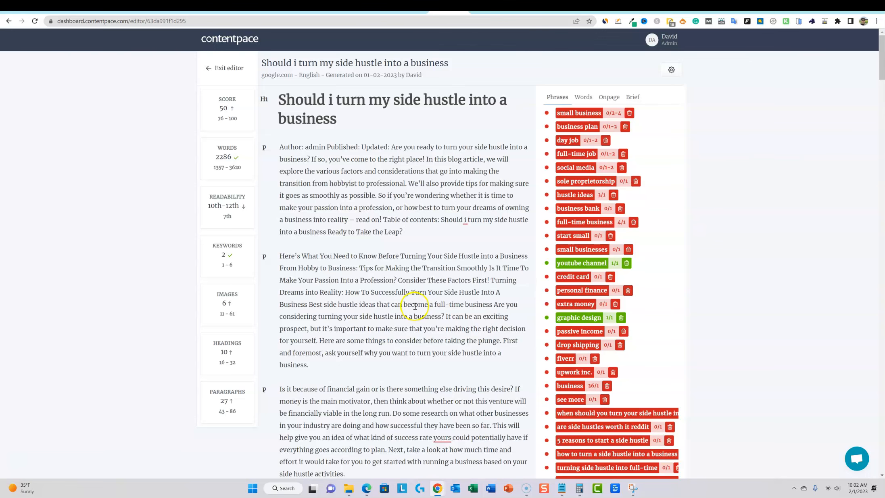
scroll(419, 278, "down", 1)
scroll(422, 268, "up", 1)
left_click(411, 232)
left_click_drag(410, 232, 288, 147)
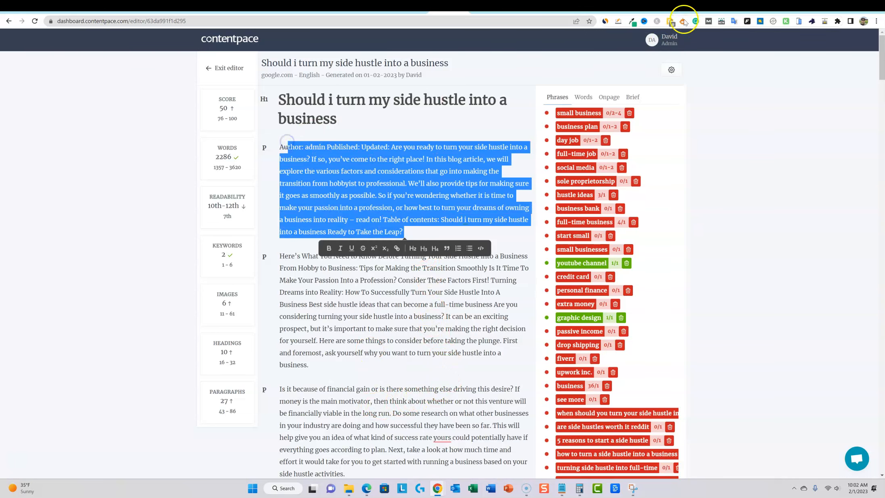
left_click(489, 287)
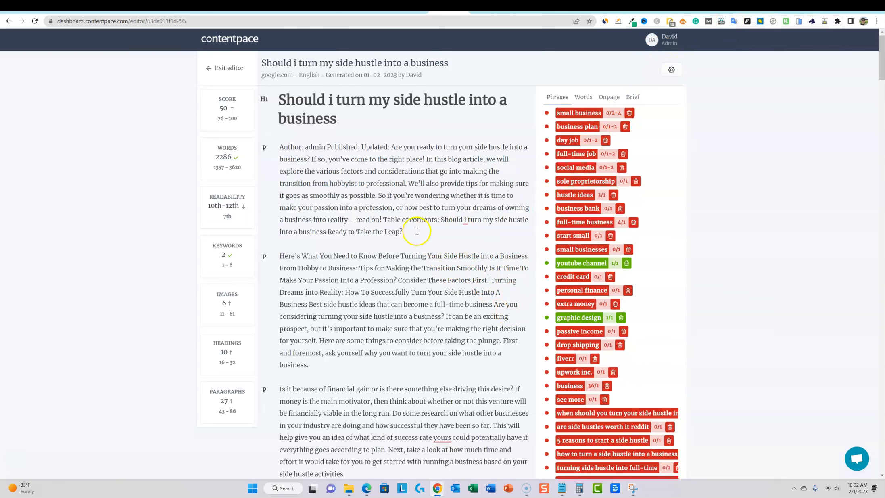
mouse_move(559, 115)
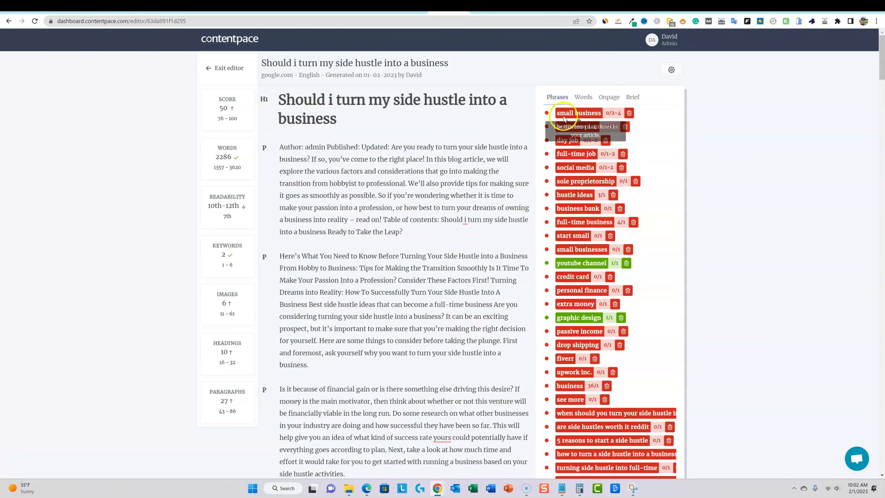
Step: Switch to the article in Question Generator and examine its keyword suggestions
left_click(565, 6)
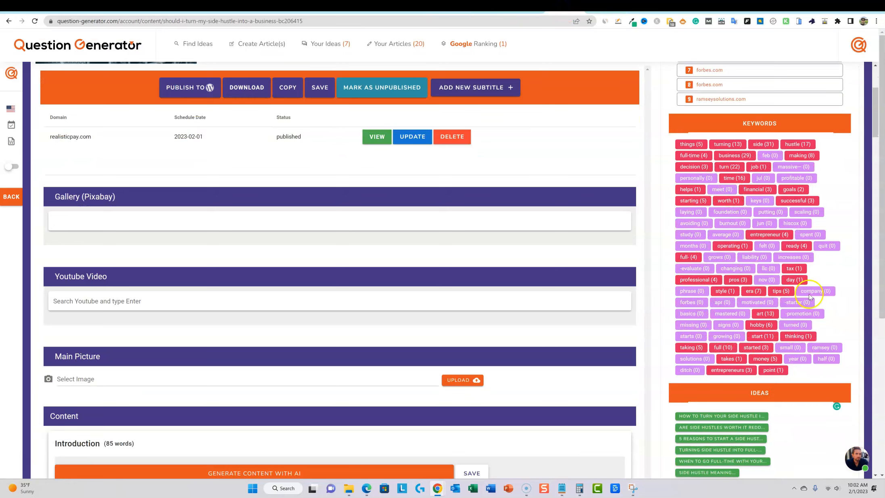
scroll(382, 335, "up", 3)
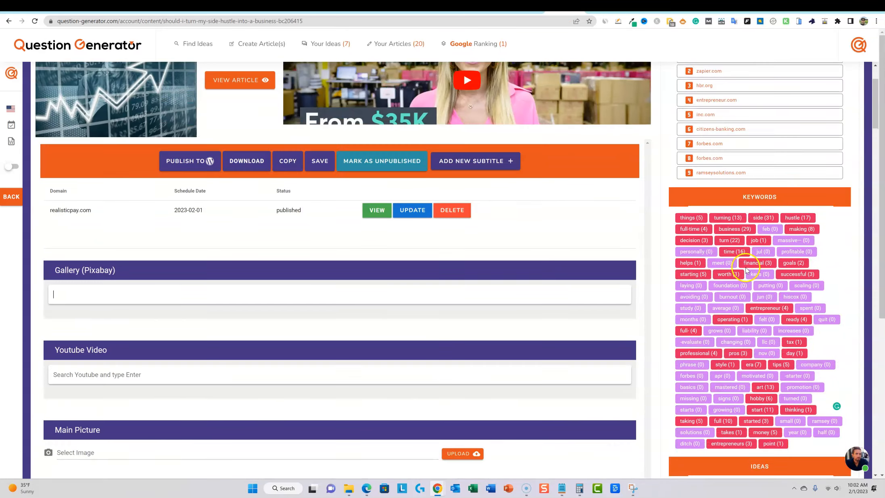
scroll(494, 338, "down", 2)
scroll(496, 330, "up", 1)
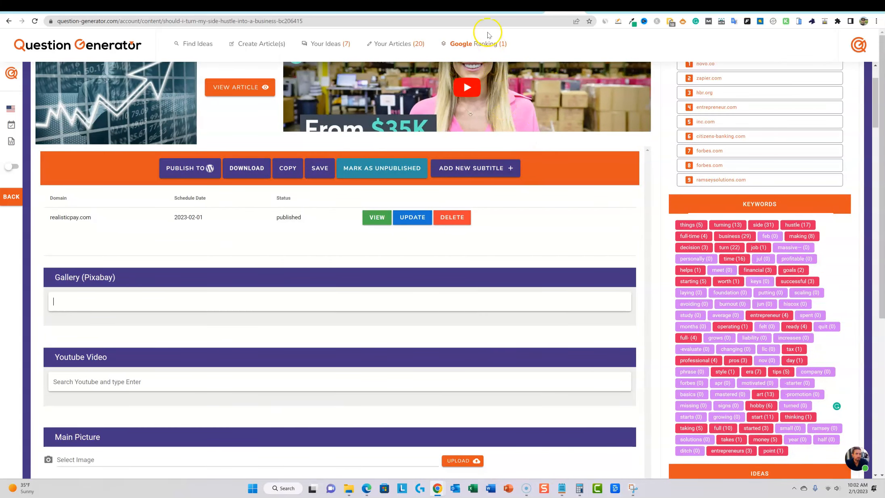
Step: Check the Contentpace editor again, return to Question Generator and review the article's suggested ideas and publishing options
left_click(443, 7)
scroll(271, 277, "down", 1)
mouse_move(250, 278)
left_click(565, 7)
scroll(771, 367, "down", 5)
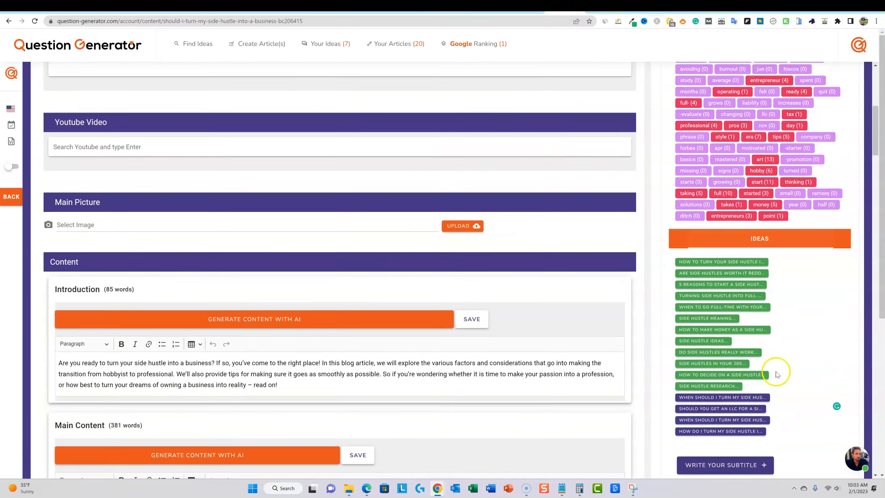
scroll(774, 369, "up", 8)
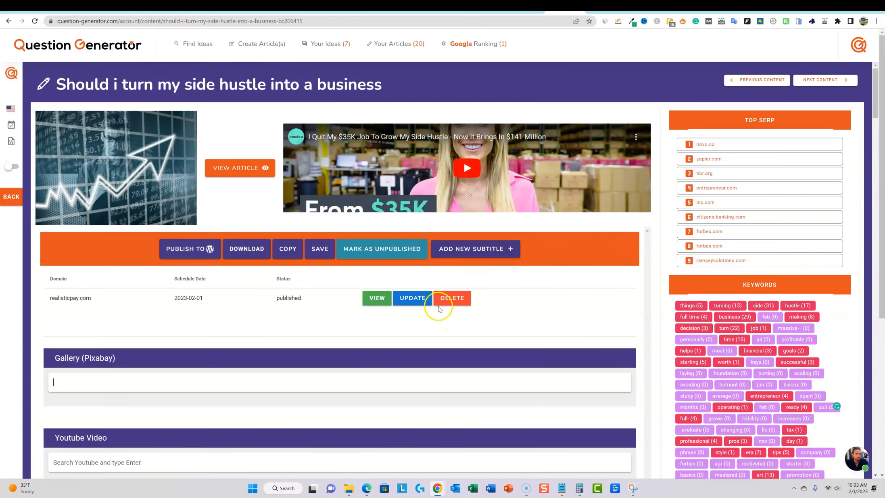
Step: Switch to SerpRobot, filter the RealisticPay keywords by the "question generator" tag, and return to the article in Question Generator
left_click(448, 6)
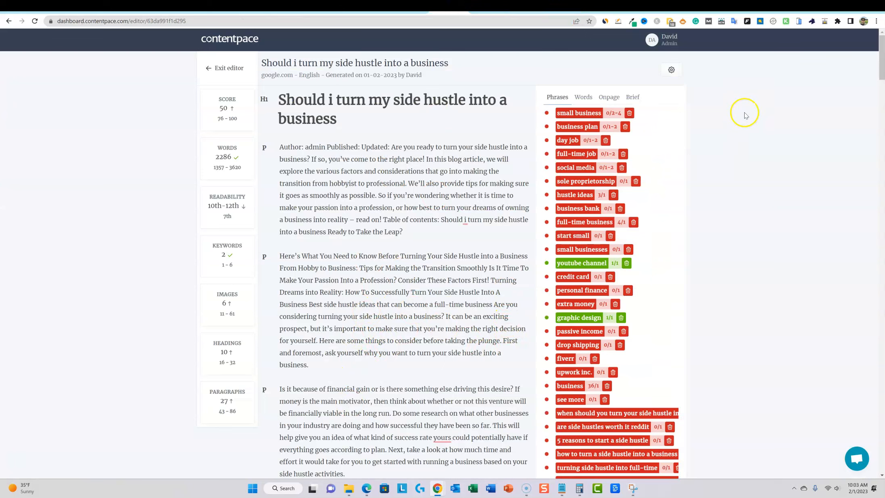
left_click(487, 6)
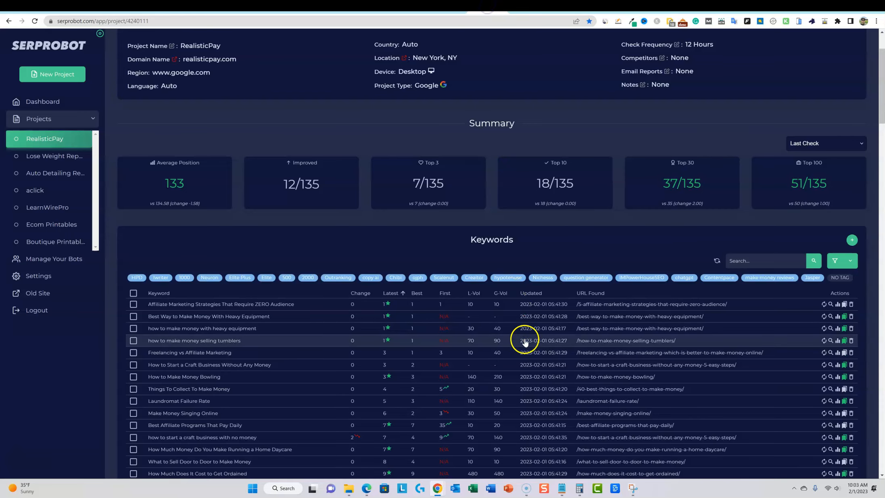
left_click(585, 277)
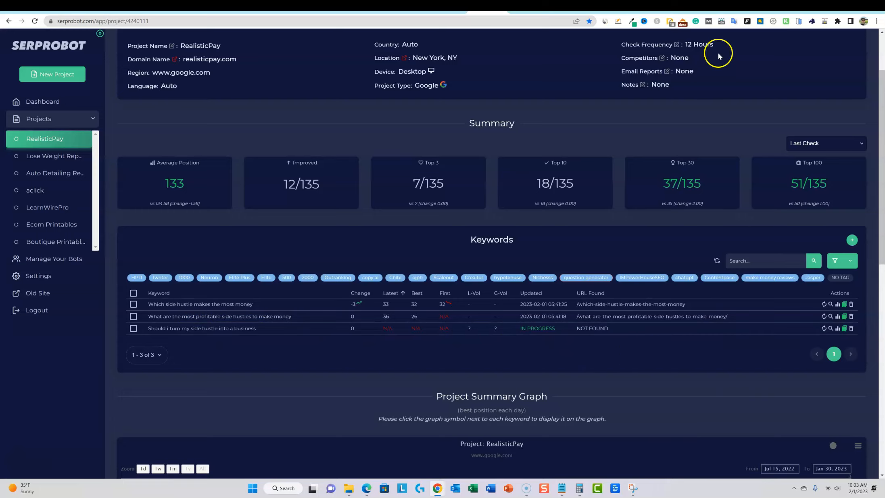
left_click(563, 9)
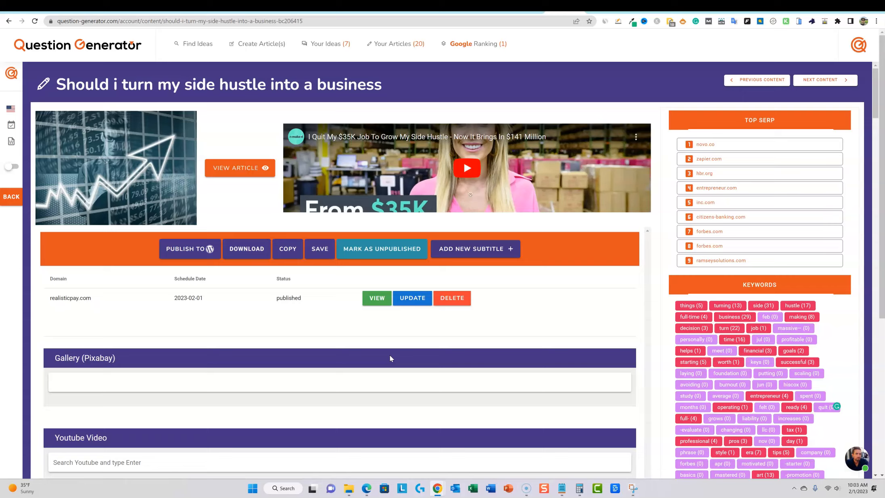